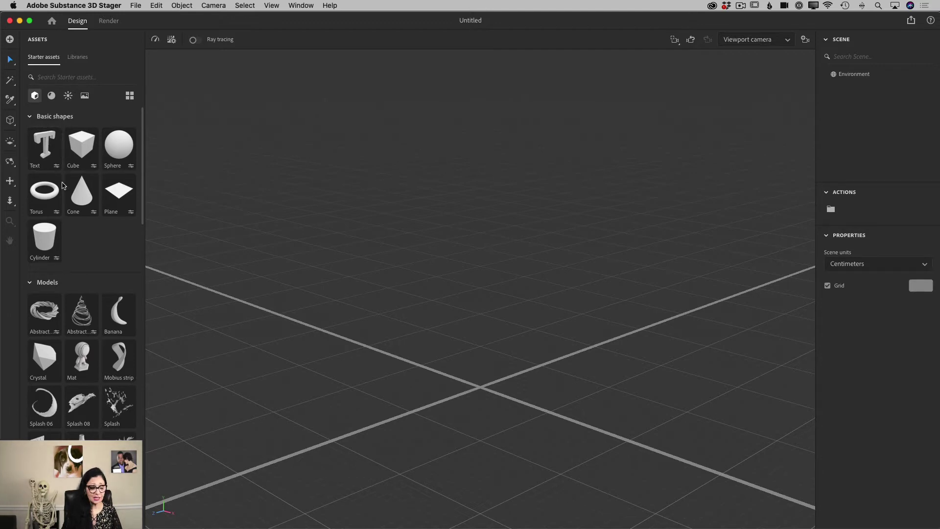
# Browse the starter assets, going through the models, materials, lights and images categories
pyautogui.scroll(-2, 69, 225)
pyautogui.scroll(-15, 70, 226)
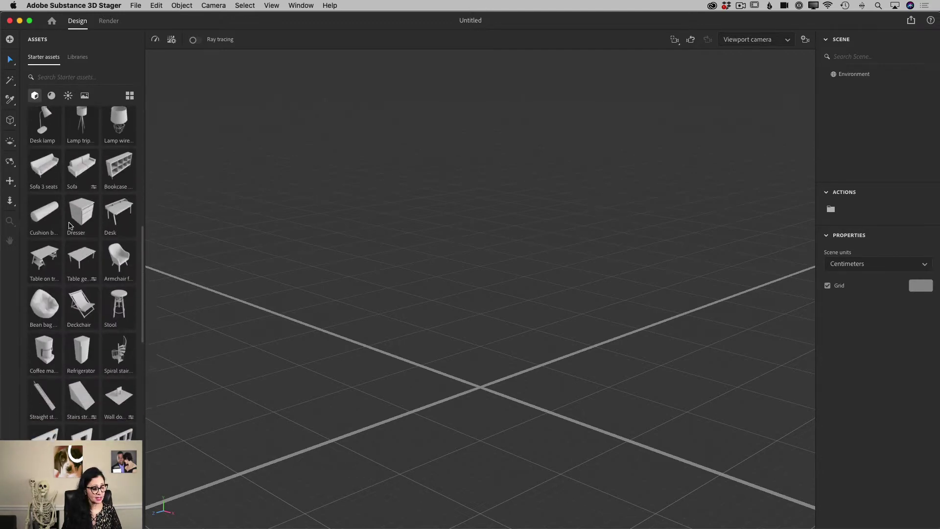
pyautogui.scroll(-2, 70, 225)
pyautogui.scroll(8, 70, 225)
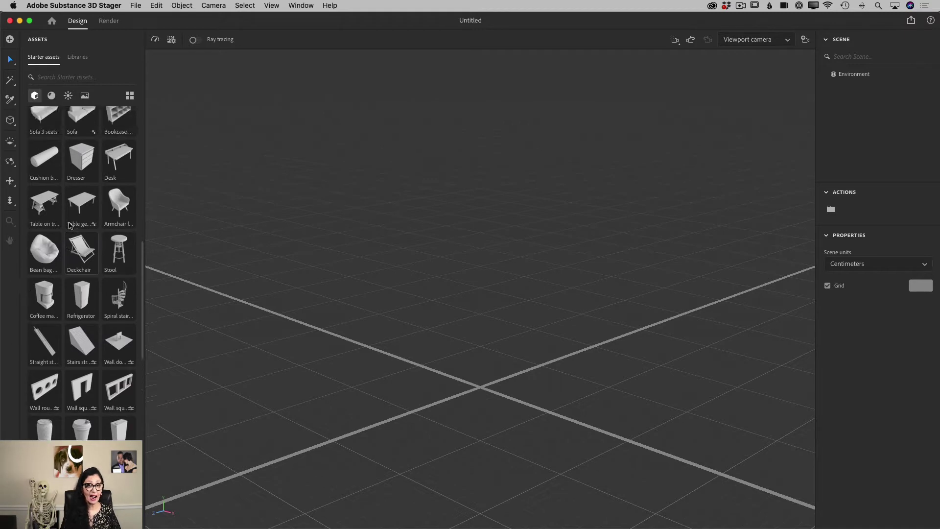
pyautogui.scroll(3, 70, 226)
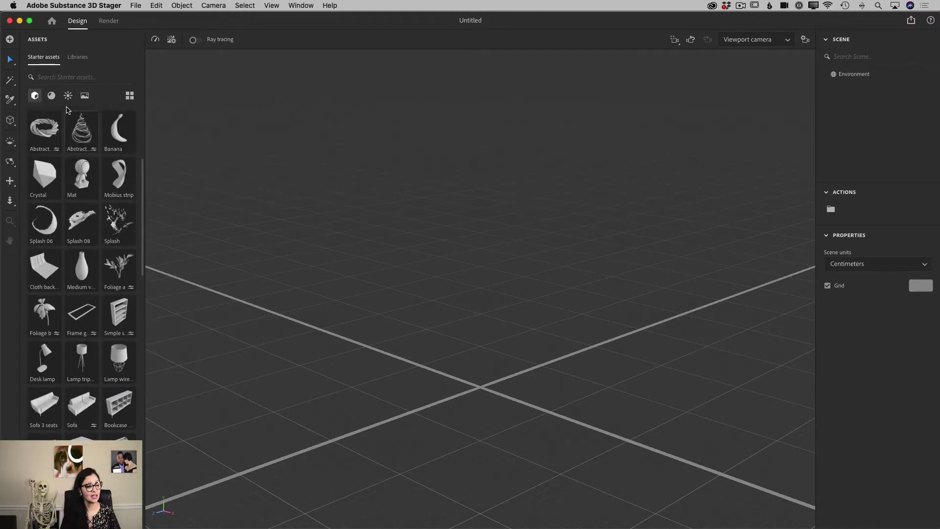
pyautogui.click(51, 95)
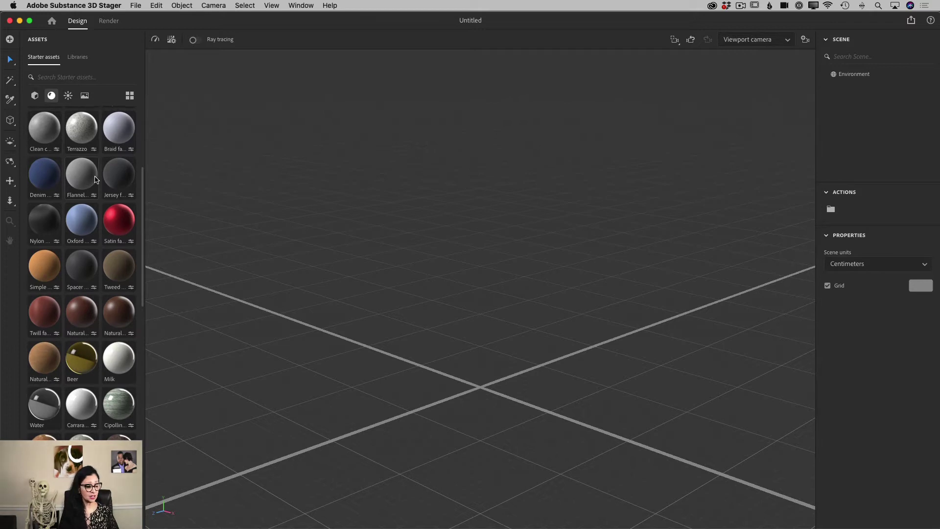
pyautogui.scroll(-5, 95, 180)
pyautogui.scroll(5, 95, 179)
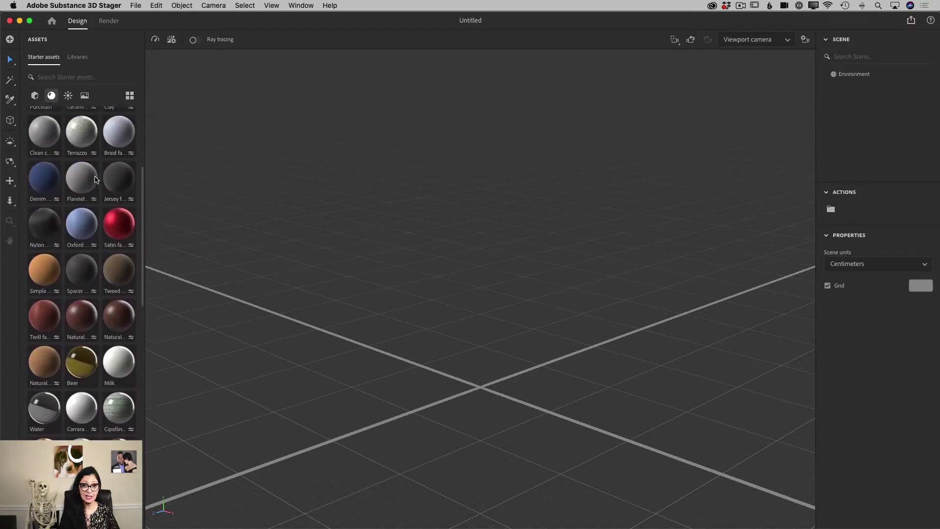
pyautogui.click(68, 97)
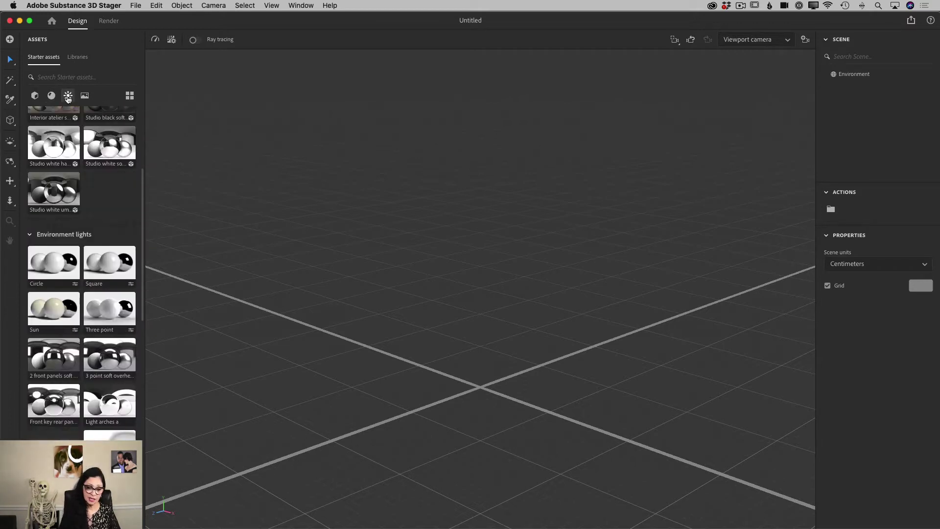
pyautogui.click(85, 95)
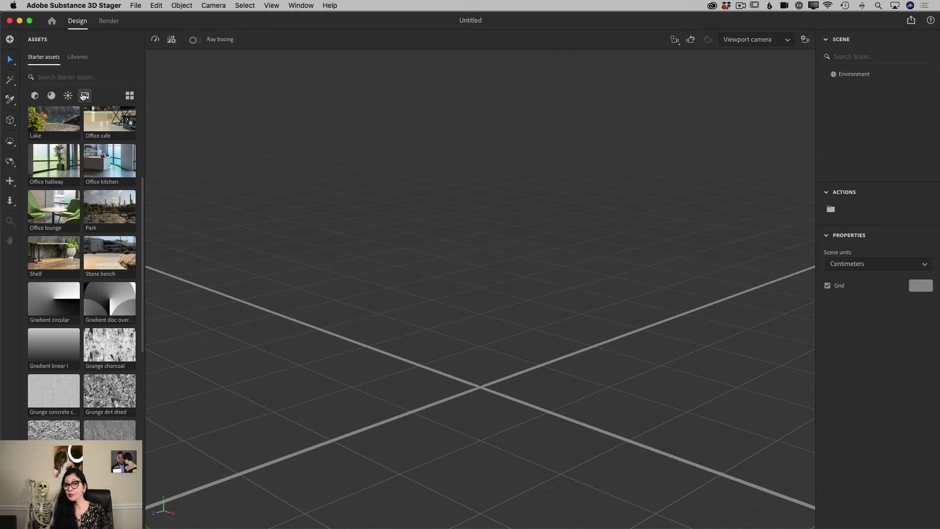
# Examine the 3D models stored in the Felix library, including the anatomy and tower models
pyautogui.click(79, 58)
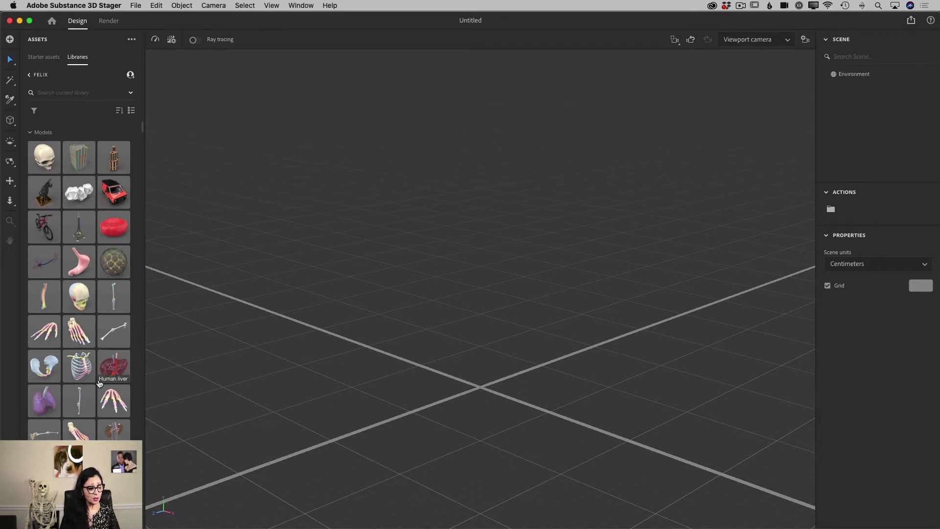
pyautogui.scroll(-1, 90, 346)
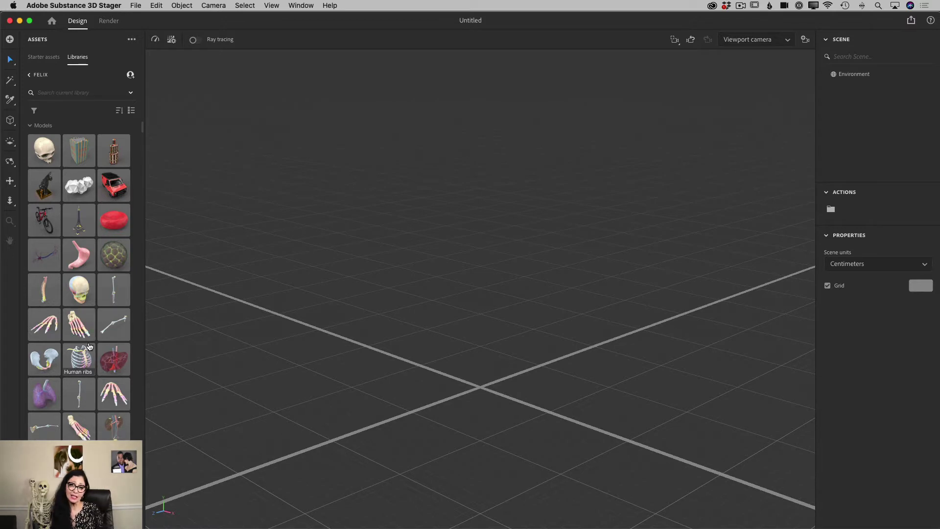
pyautogui.moveTo(89, 346)
pyautogui.scroll(-5, 90, 346)
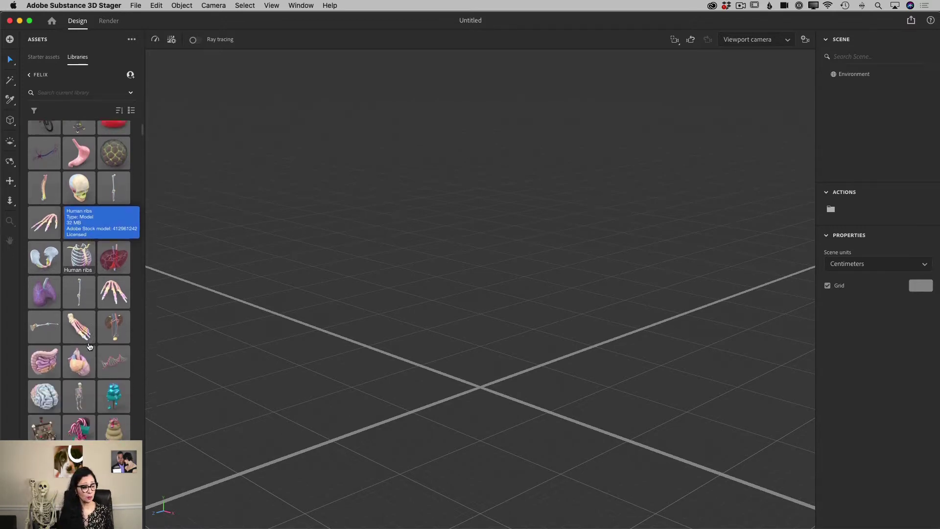
pyautogui.scroll(5, 89, 346)
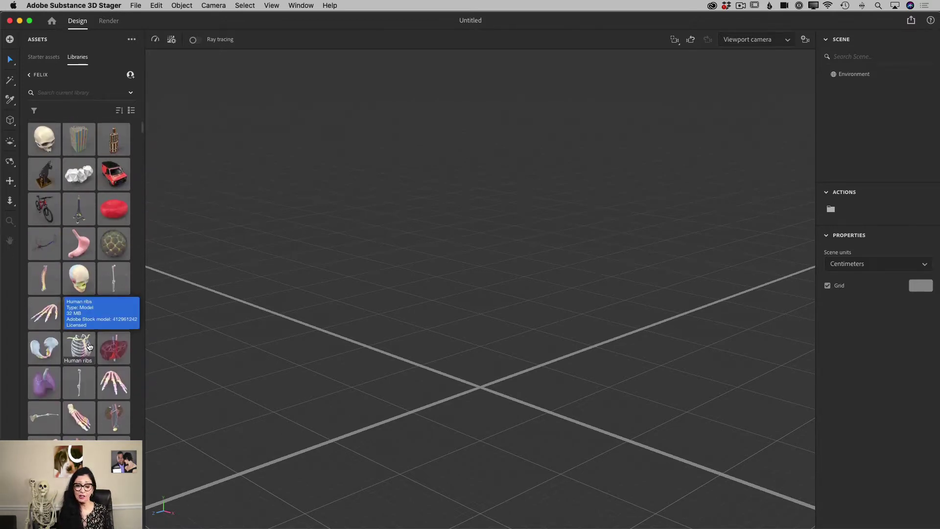
pyautogui.scroll(3, 90, 346)
pyautogui.scroll(-10, 89, 346)
pyautogui.scroll(-4, 90, 346)
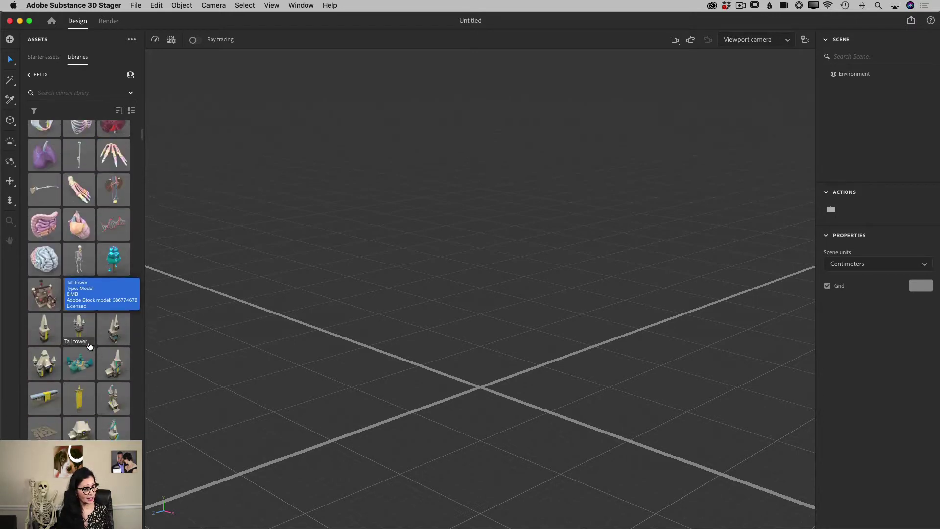
pyautogui.scroll(8, 89, 346)
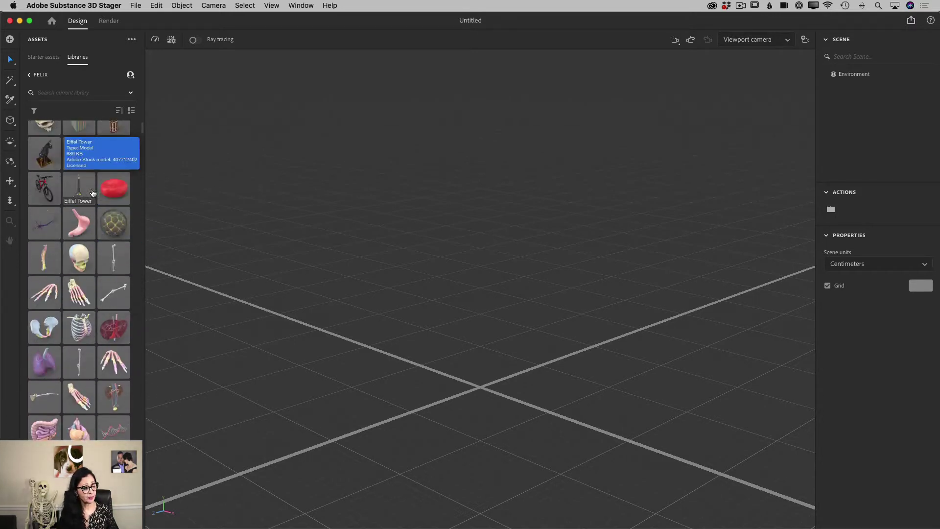
pyautogui.scroll(3, 44, 189)
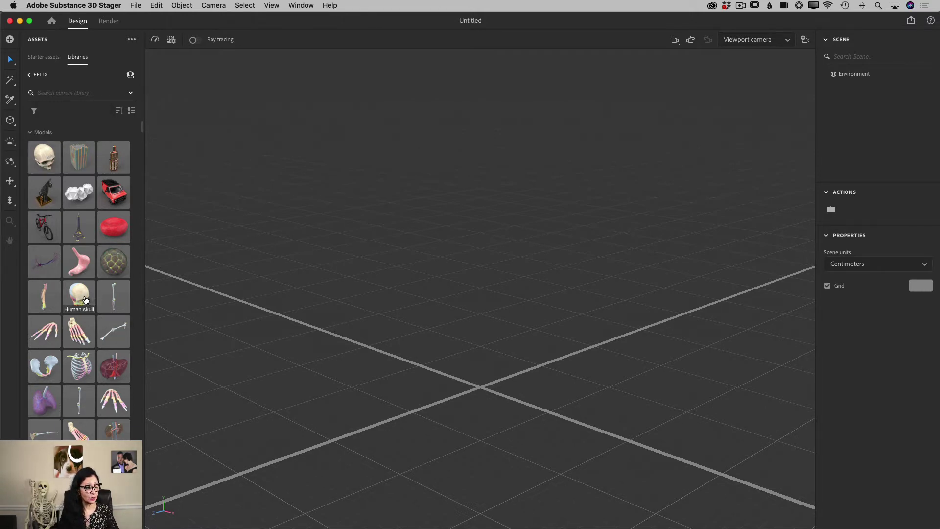
pyautogui.moveTo(85, 300)
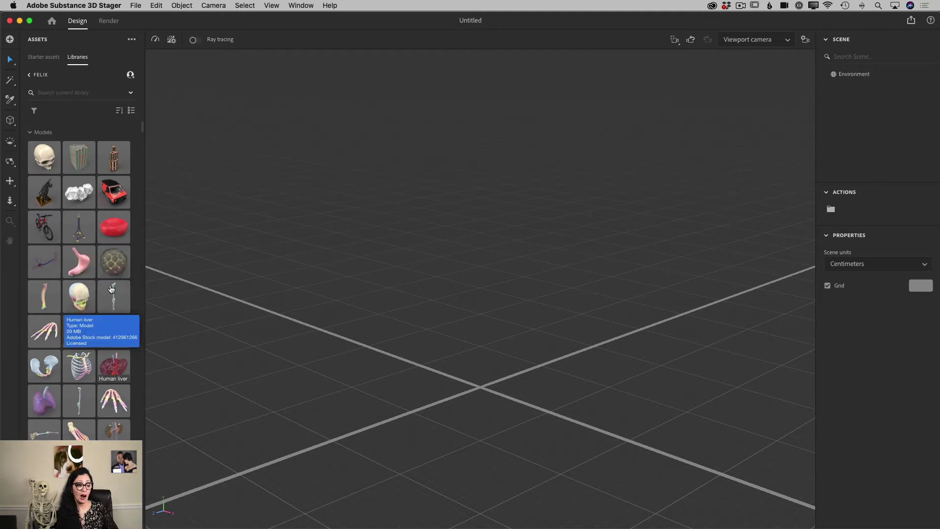
pyautogui.moveTo(84, 259)
pyautogui.scroll(-1, 85, 255)
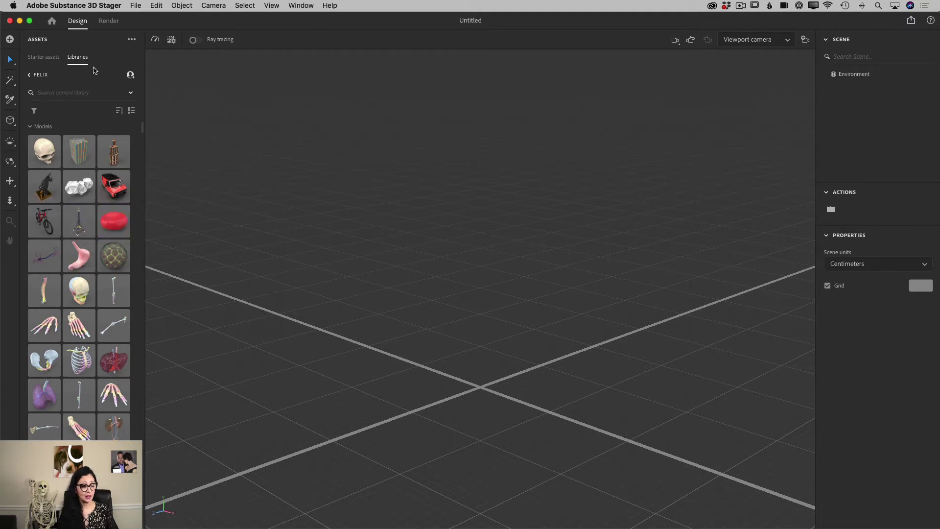
# View the models in the 3D From Adobe library and return to the list of libraries
pyautogui.click(30, 77)
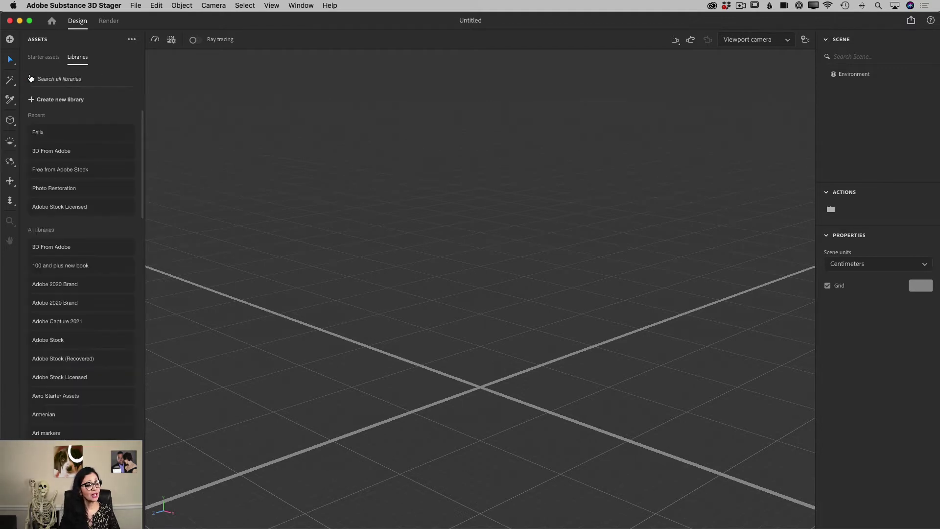
pyautogui.click(59, 153)
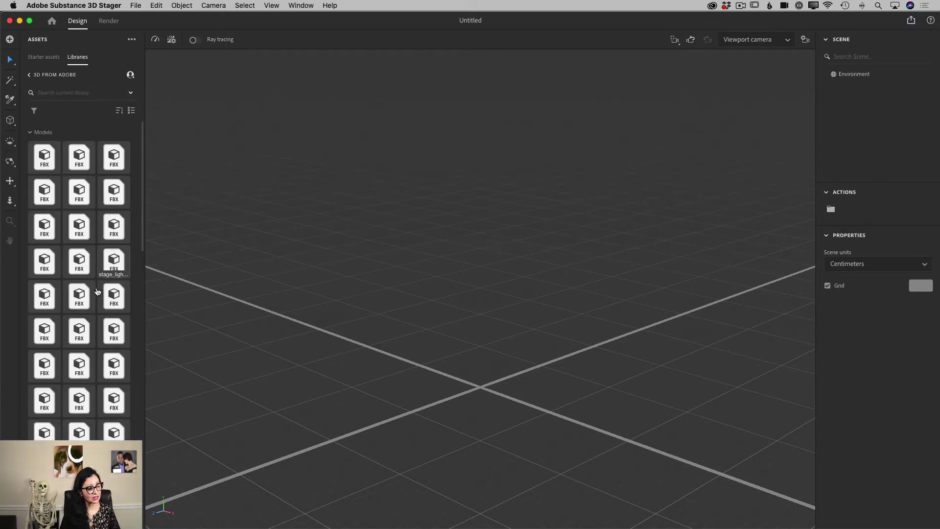
pyautogui.click(29, 77)
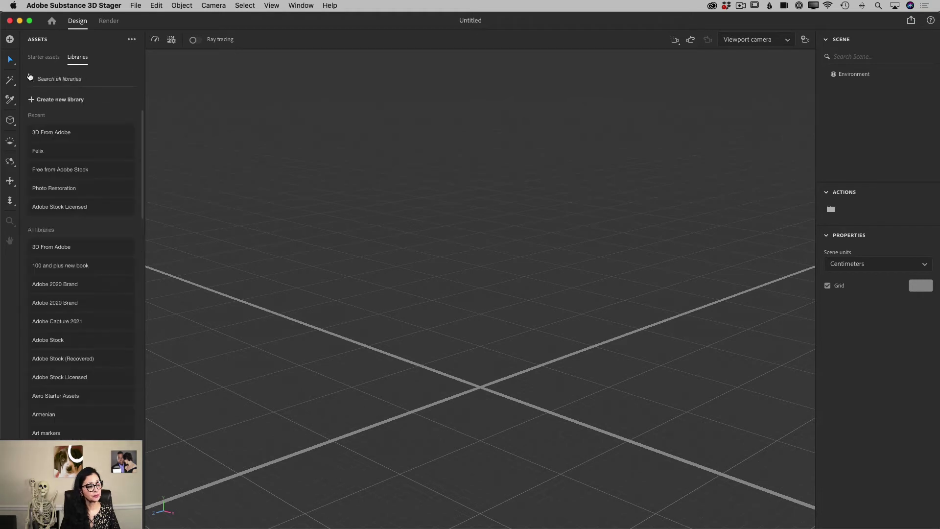
# Place the first dark graphic, "Empty top of natu...", from the Free from Adobe Stock library into the scene as the background
pyautogui.click(68, 173)
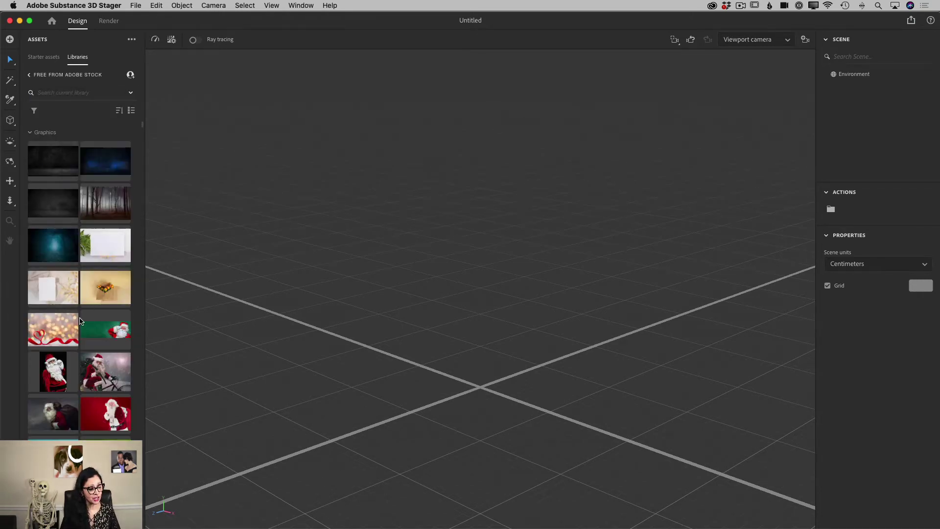
pyautogui.scroll(-1, 80, 320)
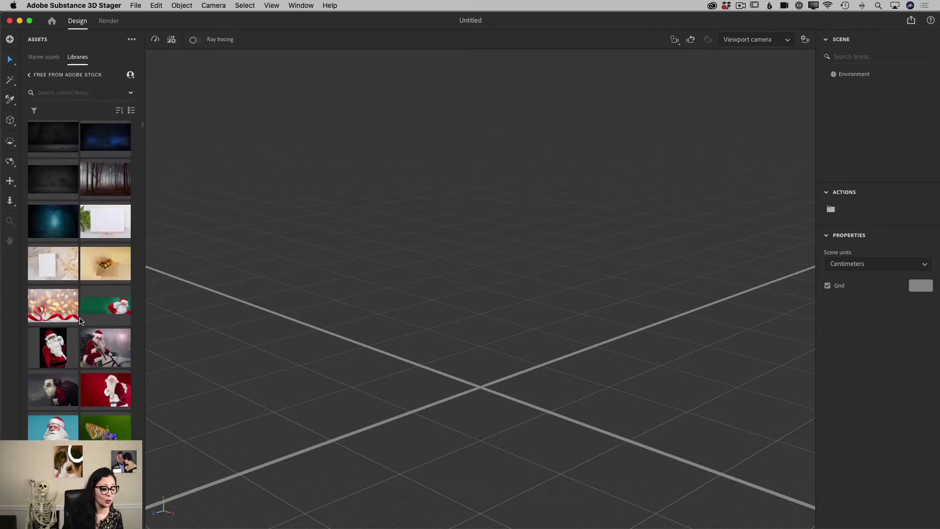
pyautogui.scroll(1, 80, 320)
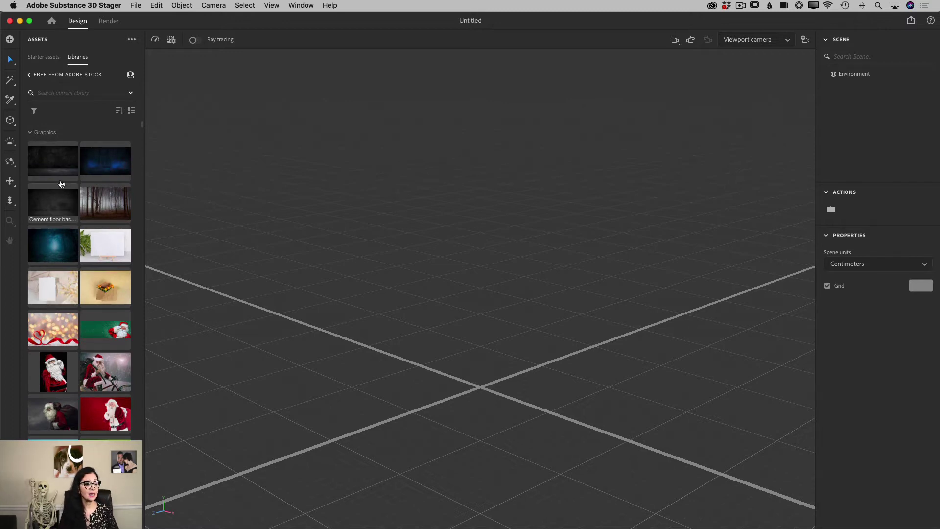
pyautogui.moveTo(61, 177)
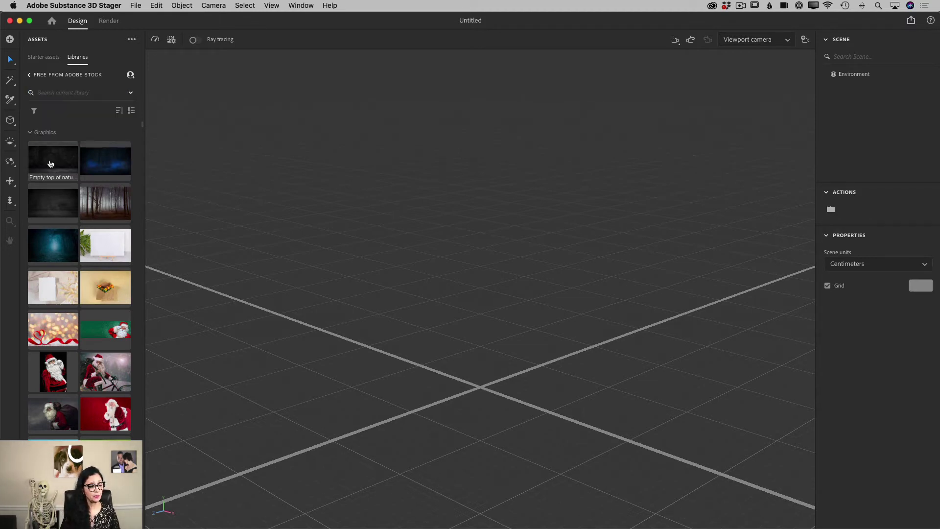
pyautogui.moveTo(51, 163); pyautogui.dragTo(403, 205)
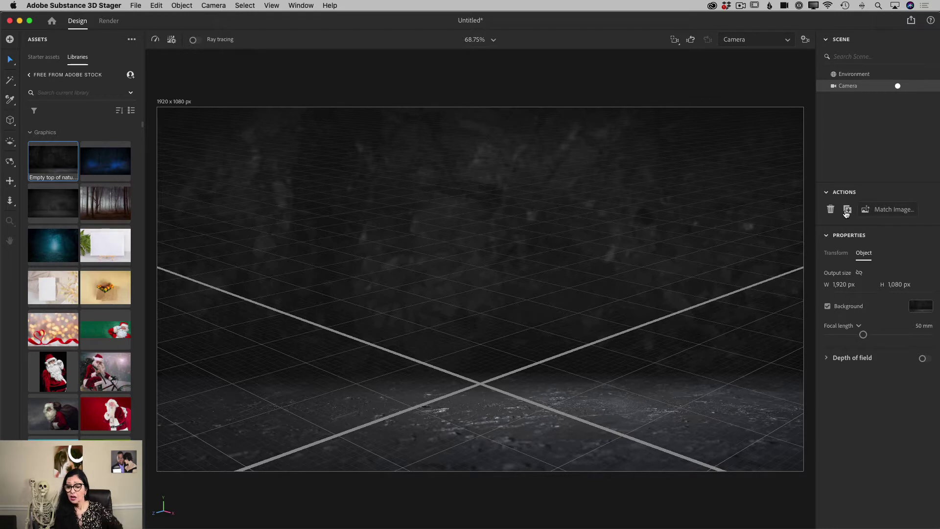
# Match the camera to the background image using Image aspect ratio output size, Abstract lights and matched camera perspective
pyautogui.click(883, 215)
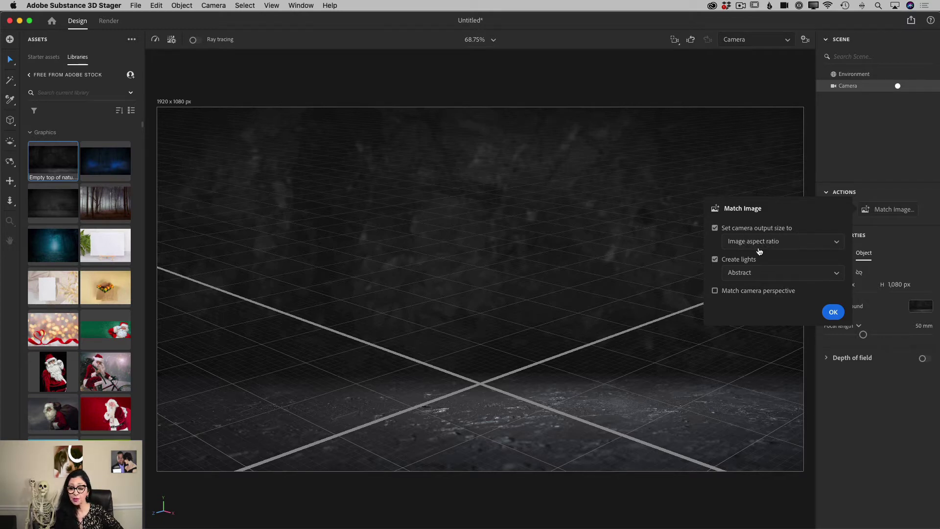
pyautogui.click(767, 246)
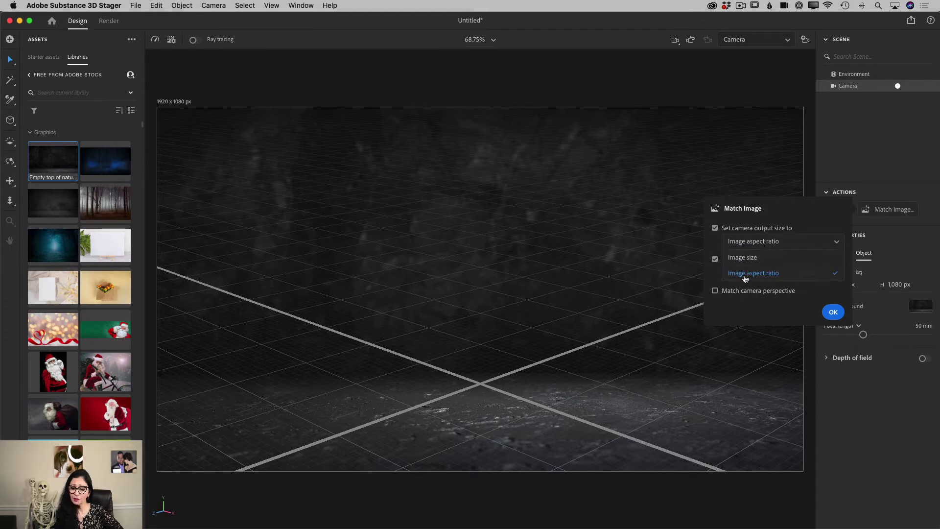
pyautogui.click(805, 220)
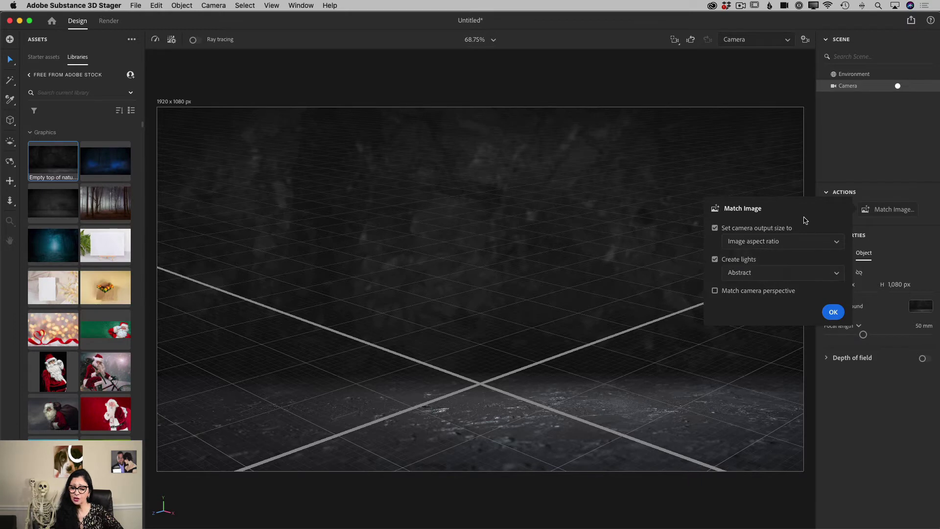
pyautogui.click(751, 272)
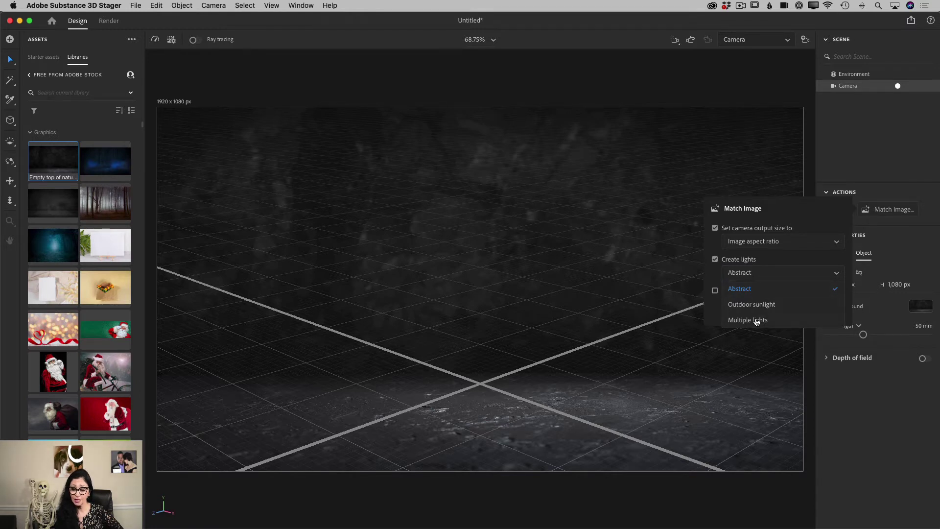
pyautogui.click(755, 290)
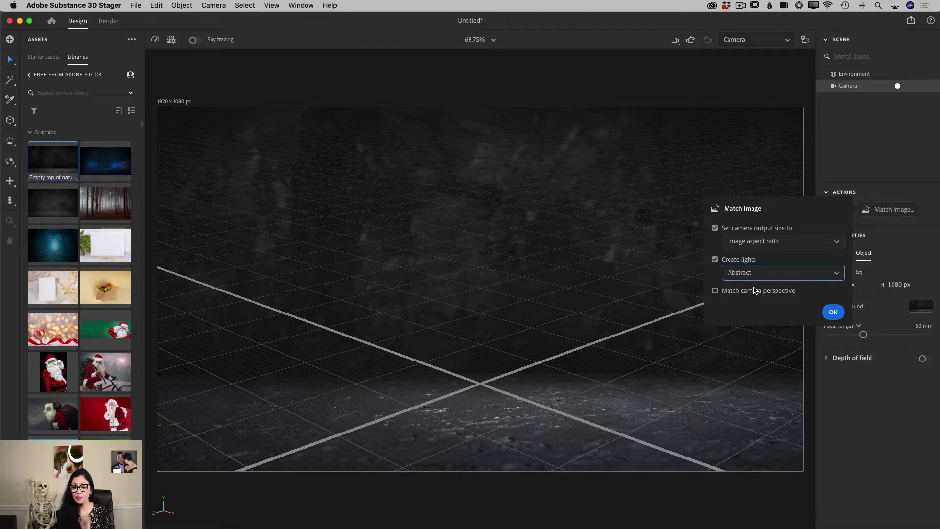
pyautogui.click(714, 291)
pyautogui.click(833, 316)
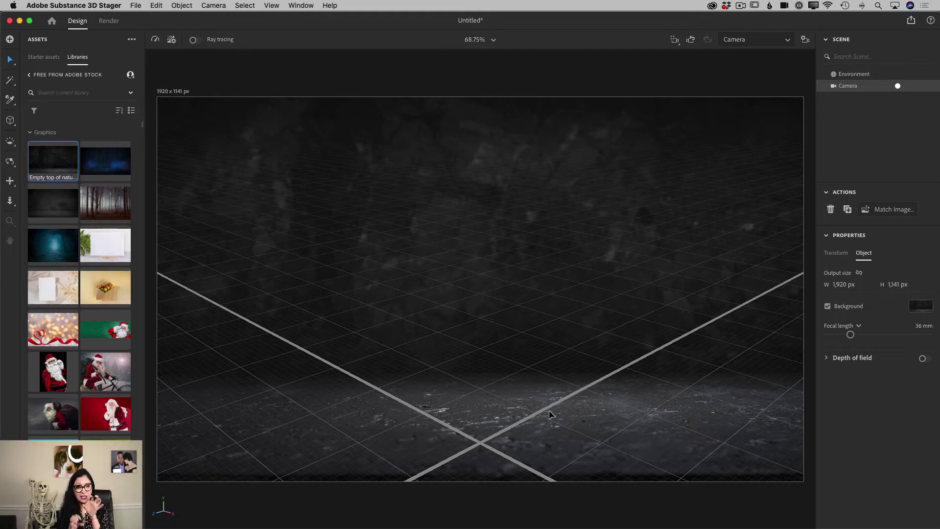
# Lower both ends of the camera's horizon line with the Horizon tool to a level position above the background's floor
pyautogui.moveTo(550, 414); pyautogui.dragTo(437, 398)
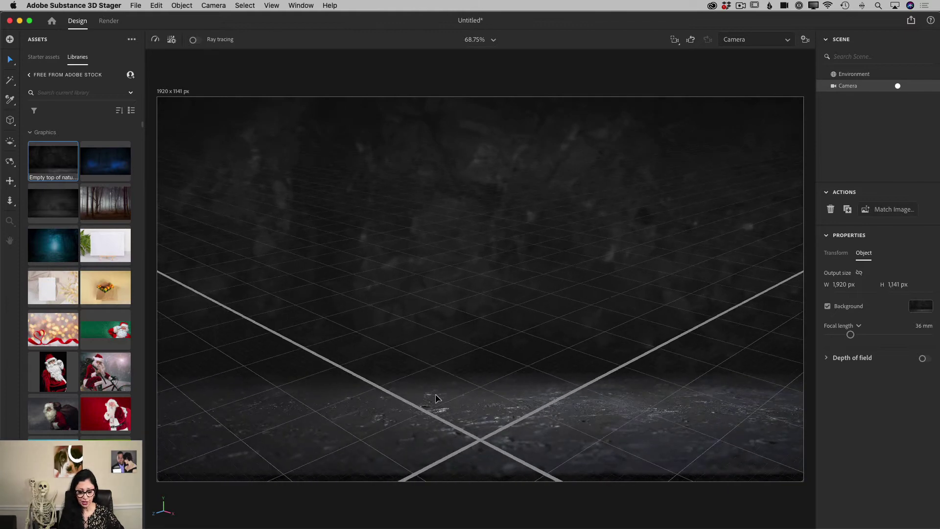
pyautogui.click(10, 165)
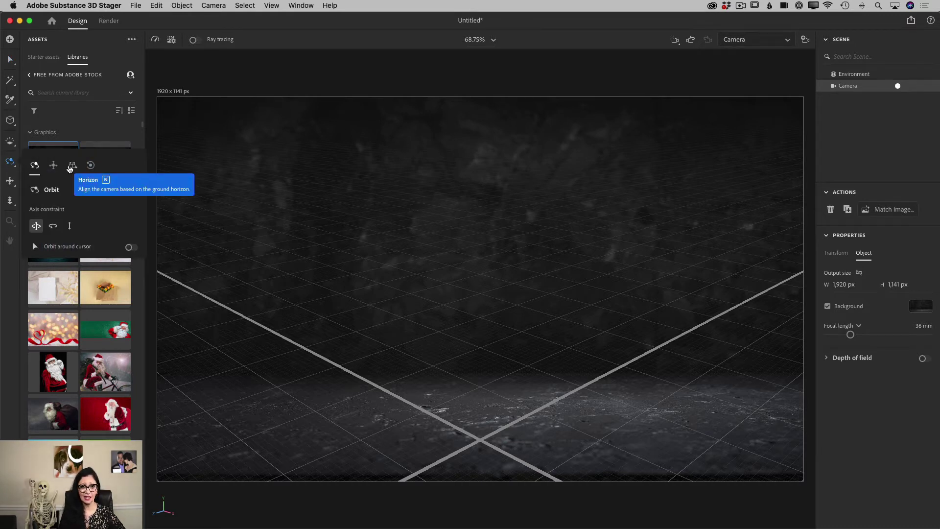
pyautogui.click(70, 167)
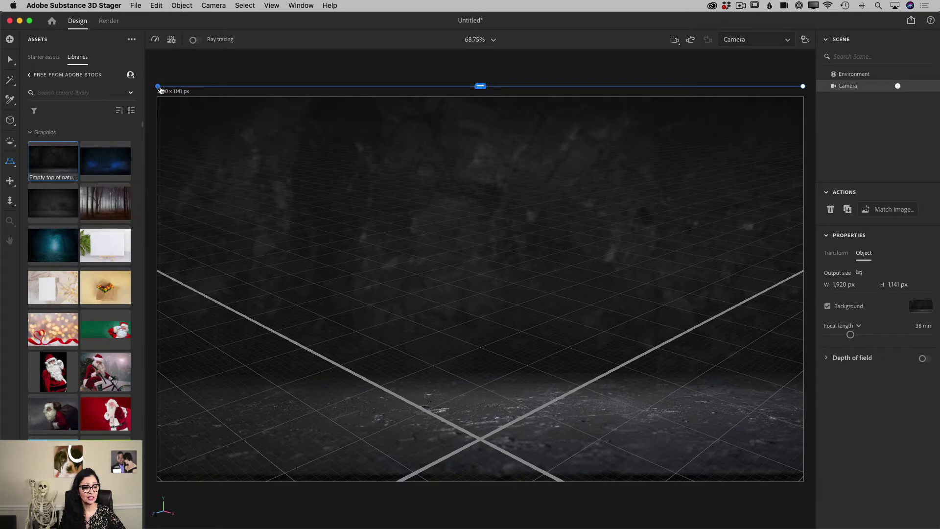
pyautogui.moveTo(158, 86); pyautogui.dragTo(229, 243)
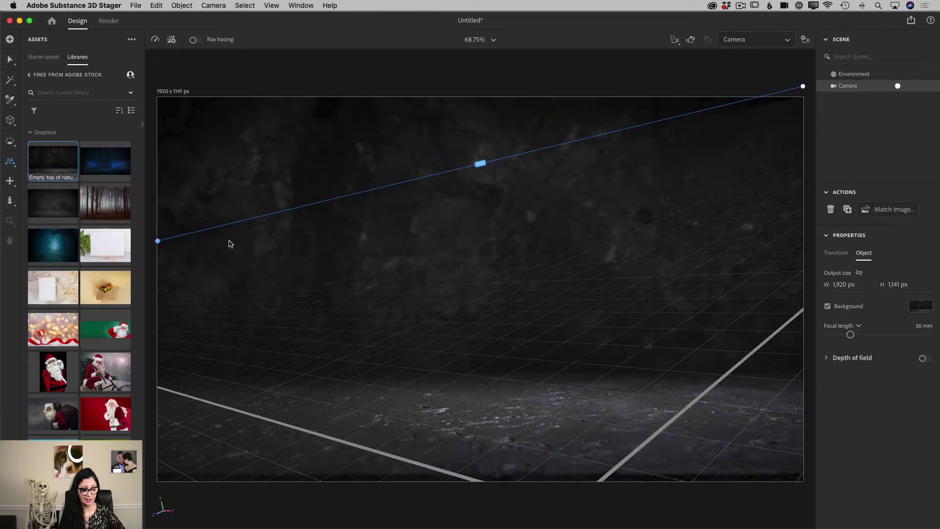
pyautogui.moveTo(803, 86); pyautogui.dragTo(798, 240)
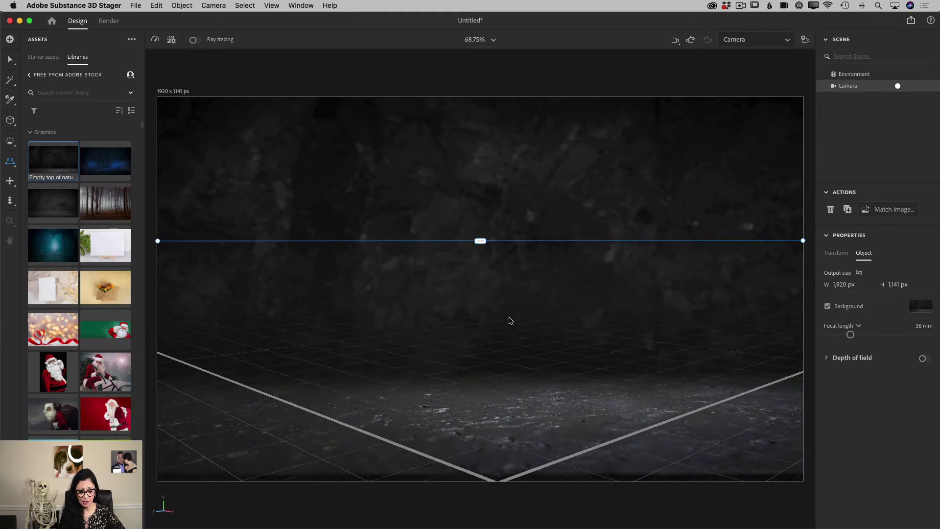
# Lower the camera's horizon line to just above the background's floor edge and reposition the ground grid to match the floor
pyautogui.moveTo(508, 436); pyautogui.dragTo(508, 424)
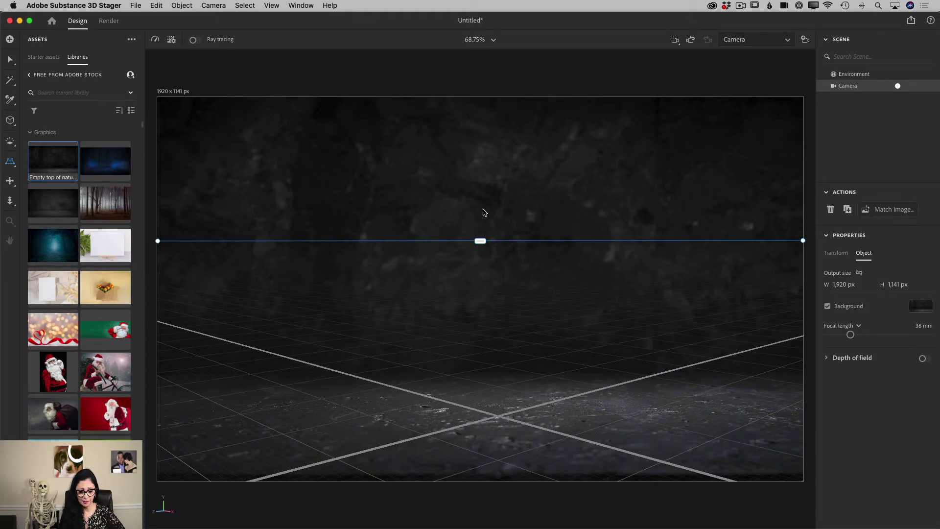
pyautogui.moveTo(480, 244); pyautogui.dragTo(481, 293)
pyautogui.moveTo(491, 438); pyautogui.dragTo(489, 388)
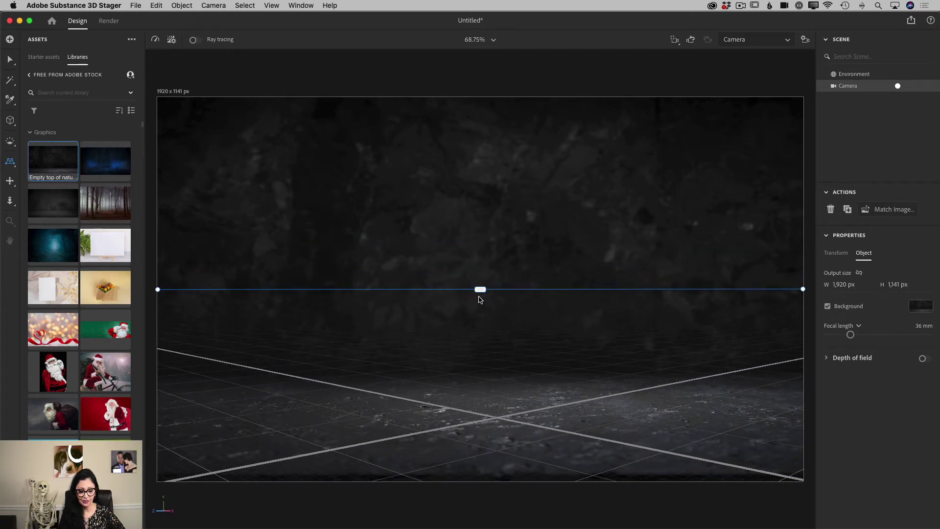
pyautogui.moveTo(479, 288); pyautogui.dragTo(480, 314)
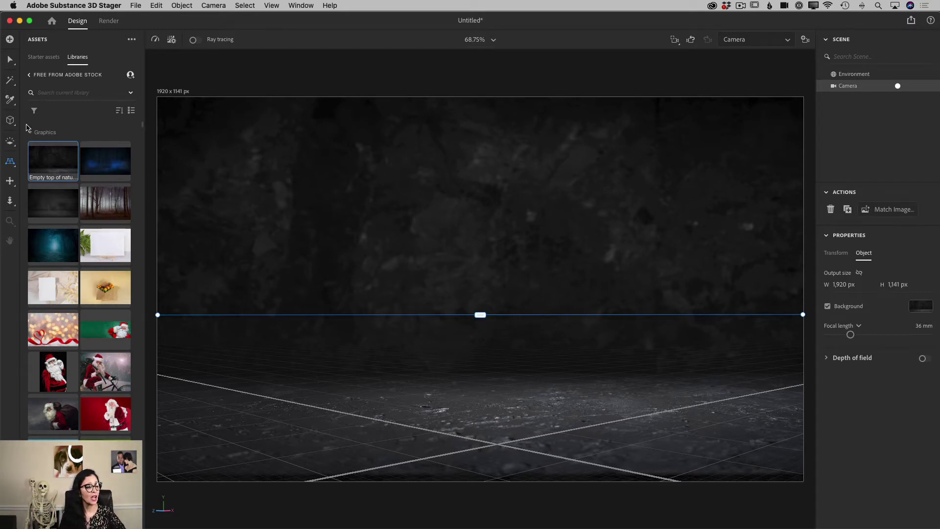
# Place the Human skull model from the Felix library into the scene
pyautogui.click(29, 75)
pyautogui.click(39, 169)
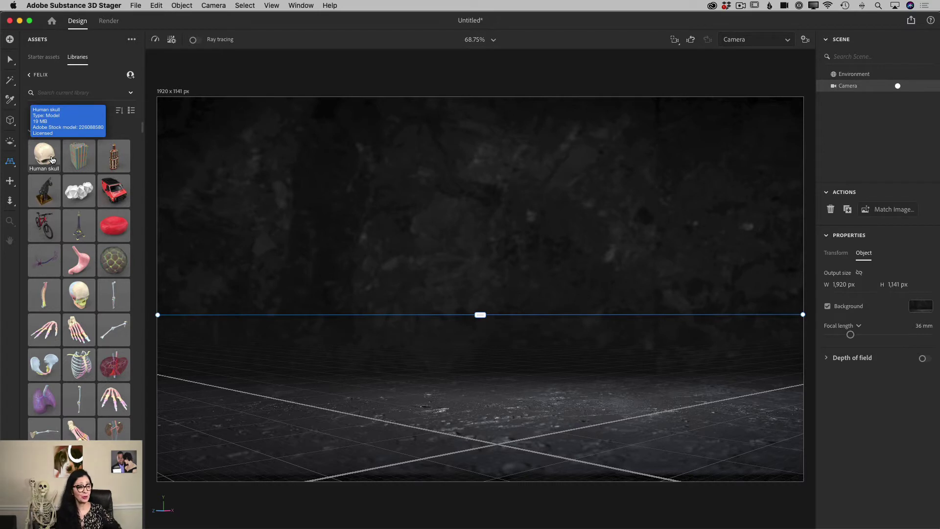
pyautogui.click(44, 155)
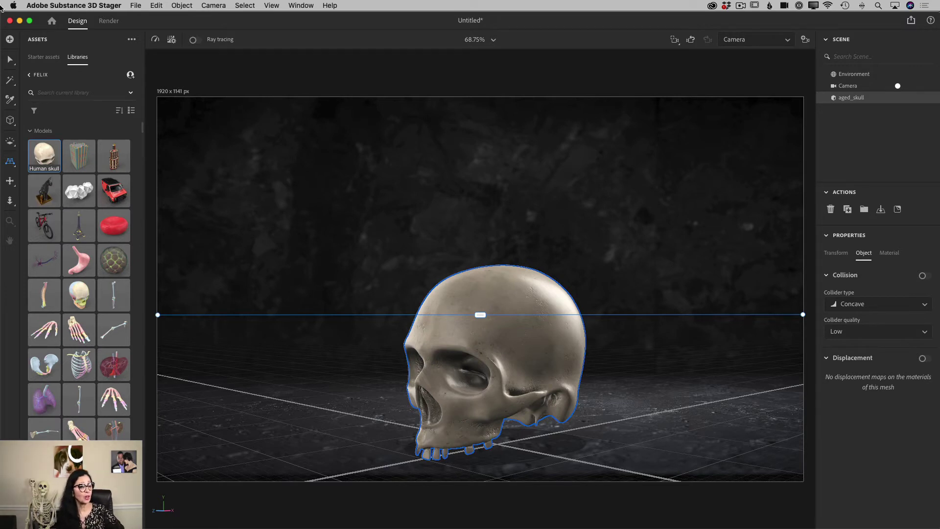
# Scale the skull up slightly with the Select tool and turn its face toward the camera
pyautogui.click(13, 62)
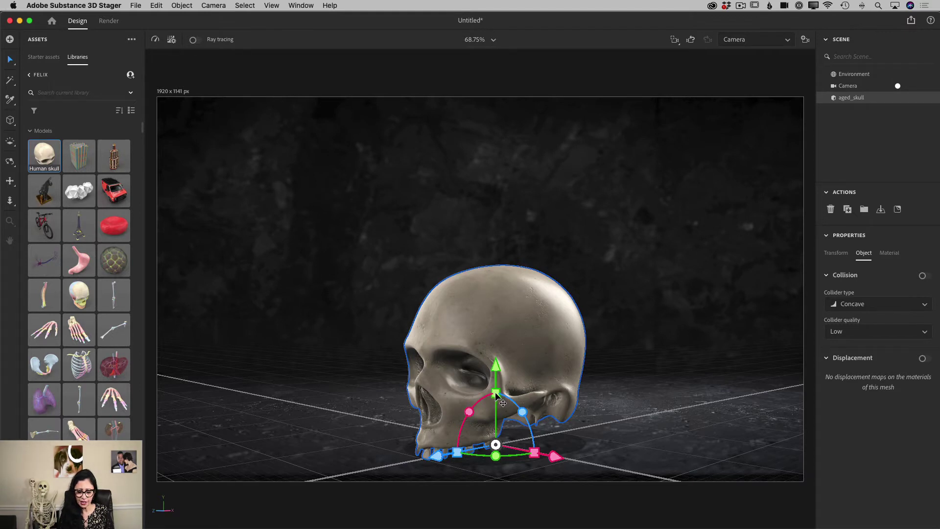
pyautogui.moveTo(496, 393)
pyautogui.mouseDown()
pyautogui.moveTo(496, 358)
pyautogui.moveTo(495, 385)
pyautogui.mouseUp()
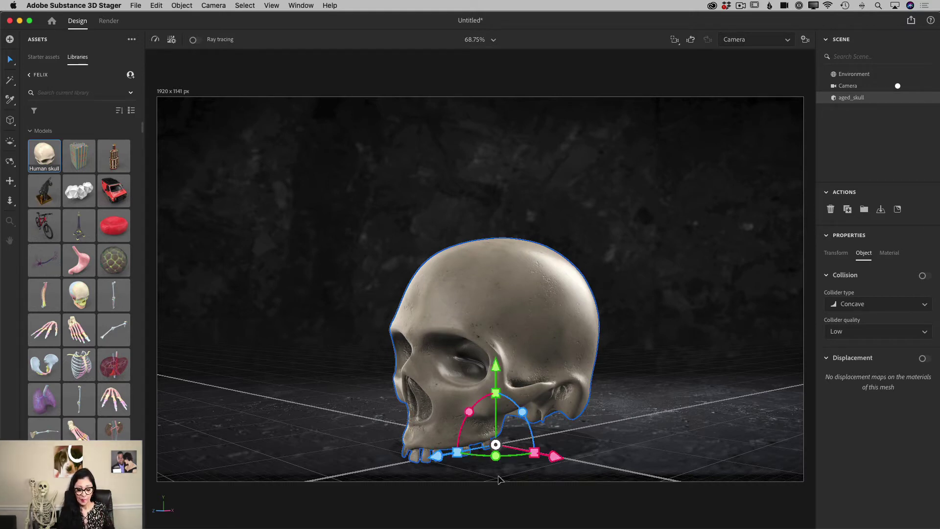
pyautogui.moveTo(496, 456); pyautogui.dragTo(562, 451)
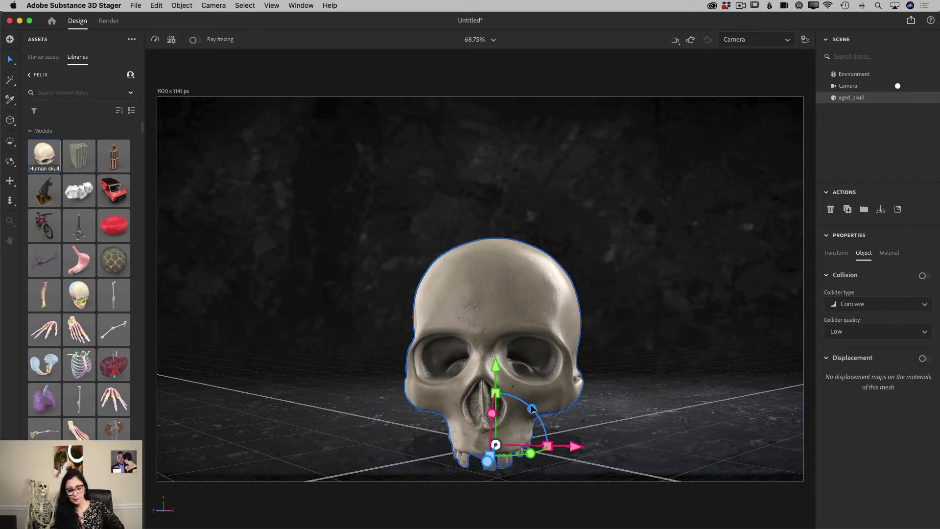
# Lay the skull on its side on the ground and angle its face toward the left of the scene
pyautogui.moveTo(533, 408); pyautogui.dragTo(707, 514)
pyautogui.moveTo(545, 465); pyautogui.dragTo(546, 481)
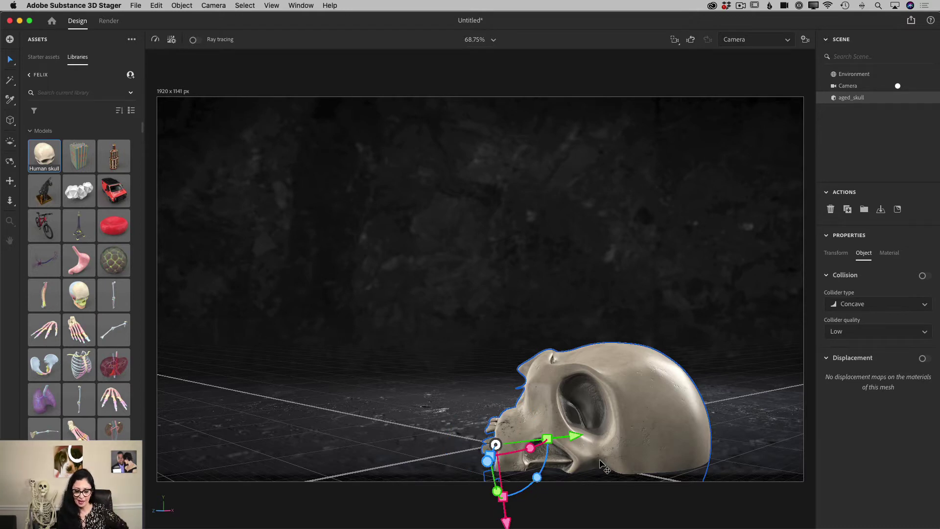
pyautogui.click(880, 210)
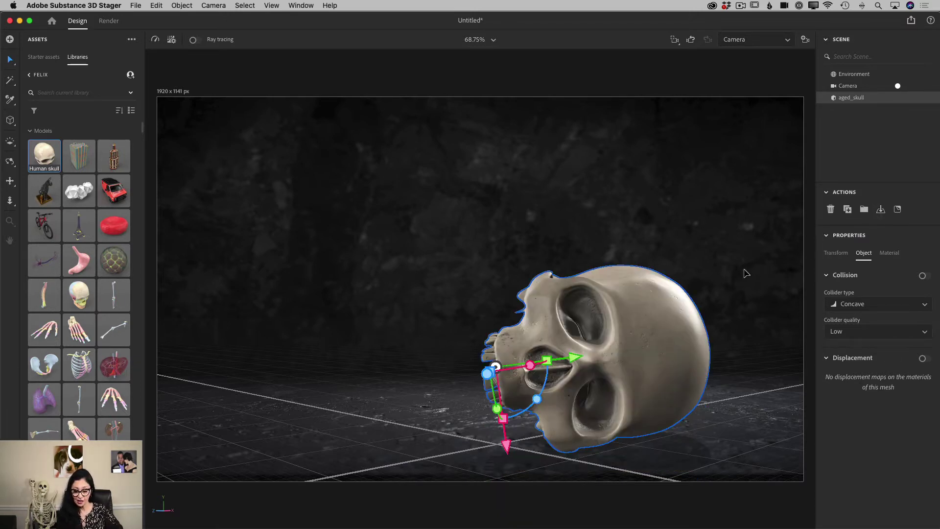
pyautogui.moveTo(536, 400); pyautogui.dragTo(534, 406)
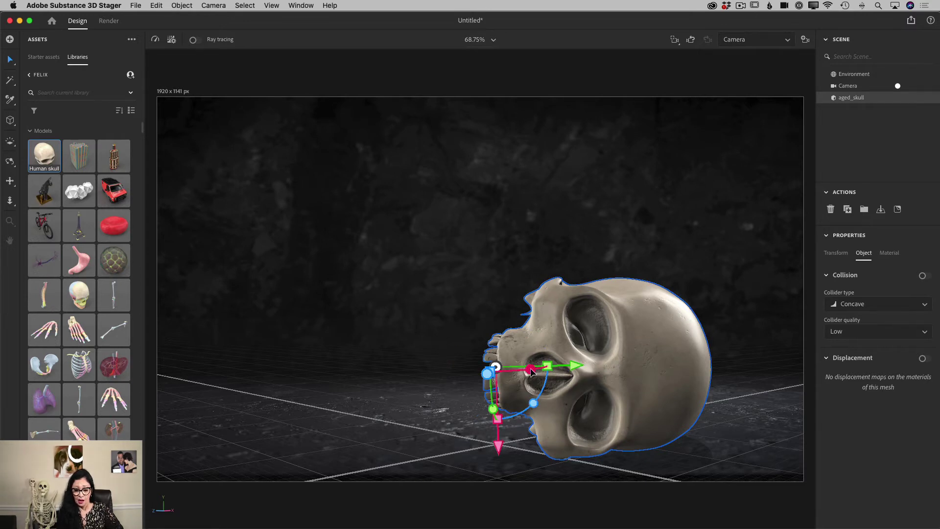
pyautogui.moveTo(531, 369); pyautogui.dragTo(481, 371)
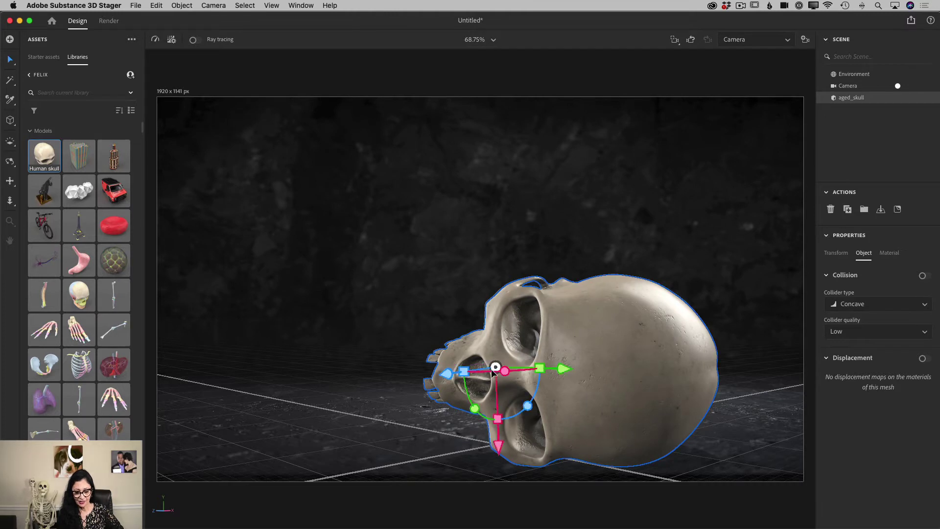
pyautogui.press('super+z')
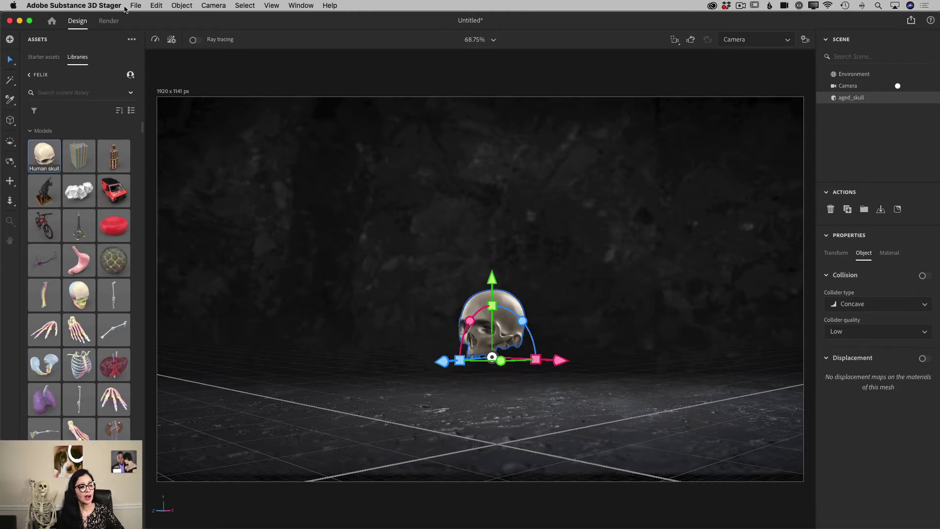
pyautogui.click(156, 5)
pyautogui.click(159, 17)
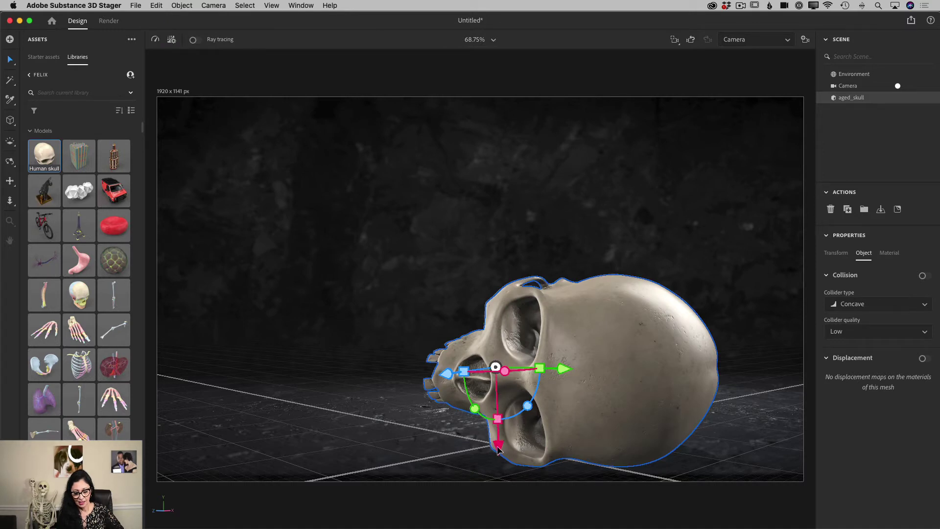
# Raise the skull slightly and shift it left toward the middle of the scene
pyautogui.moveTo(497, 449)
pyautogui.mouseDown()
pyautogui.moveTo(492, 431)
pyautogui.moveTo(495, 443)
pyautogui.mouseUp()
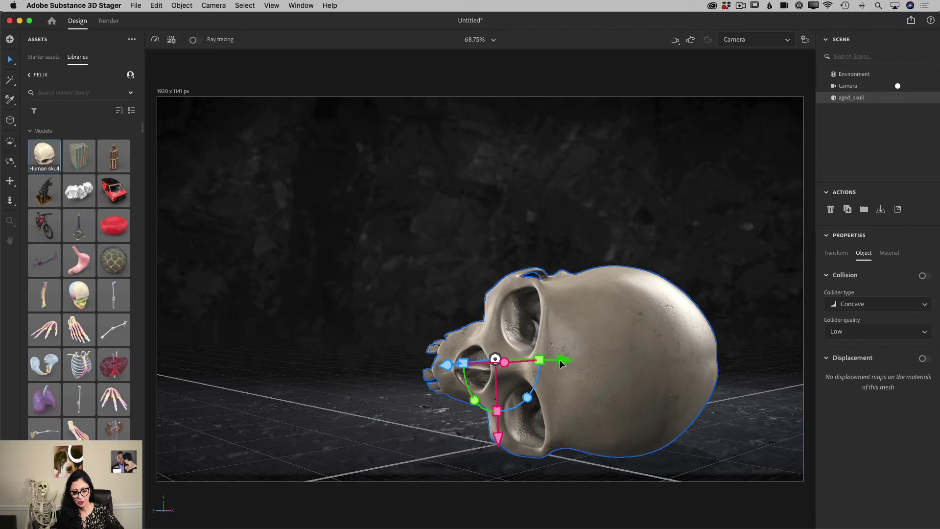
pyautogui.moveTo(562, 363); pyautogui.dragTo(511, 362)
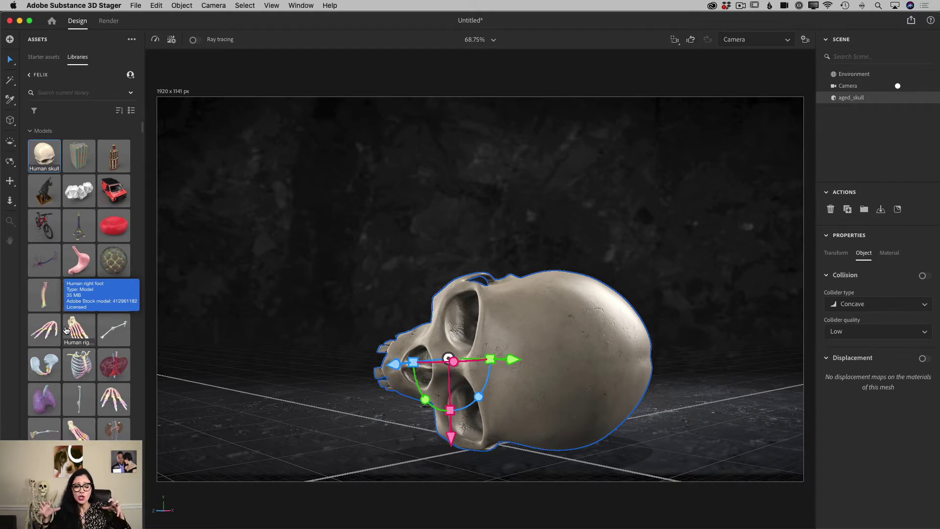
# Open the Substance 3D assets website in the browser and close it again
pyautogui.click(10, 41)
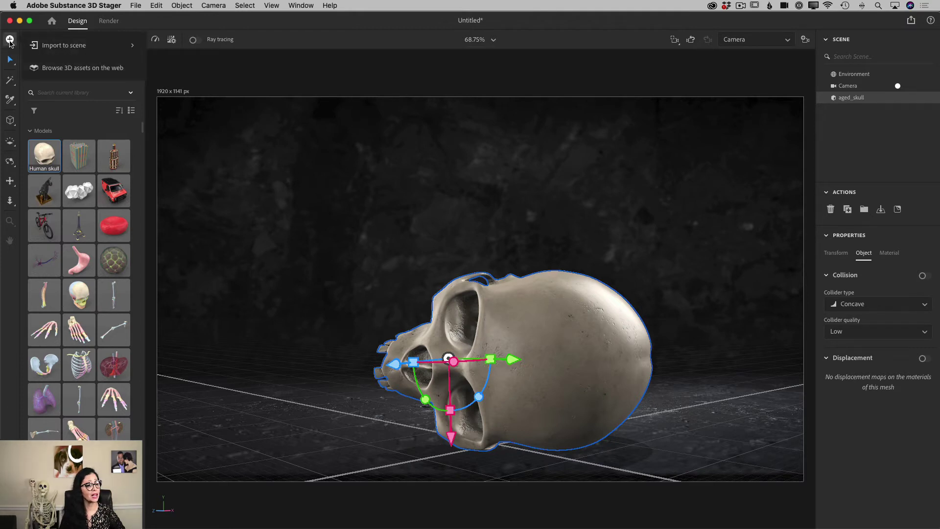
pyautogui.click(61, 69)
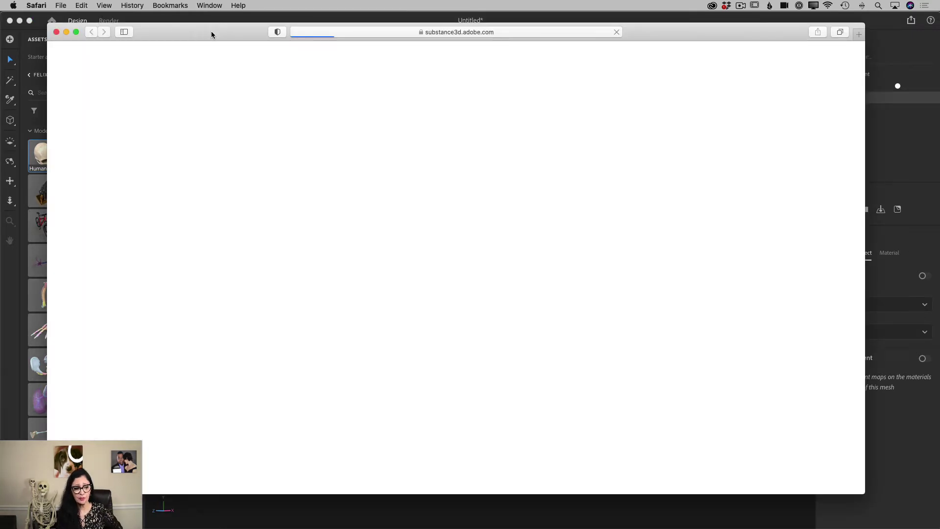
pyautogui.press('super+w')
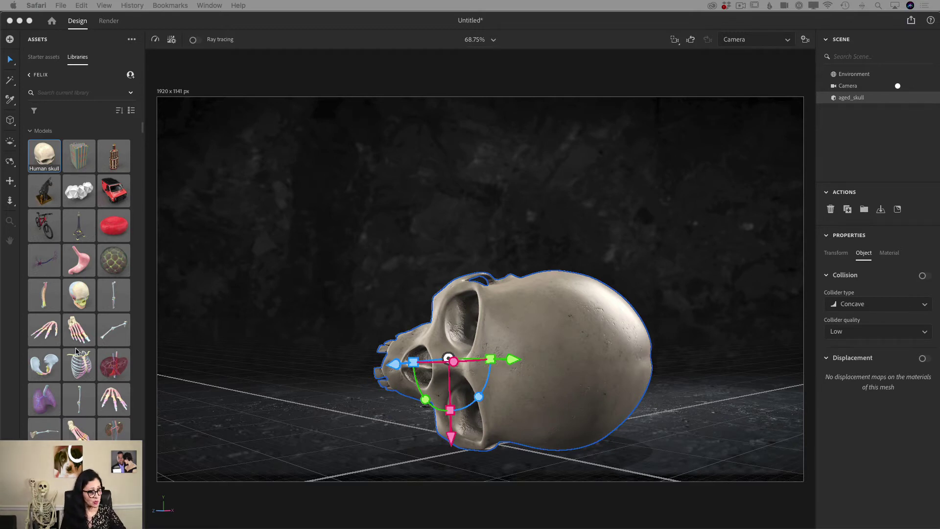
# Place the Human right hand model from the Felix library into the scene
pyautogui.scroll(-1, 77, 351)
pyautogui.scroll(1, 48, 333)
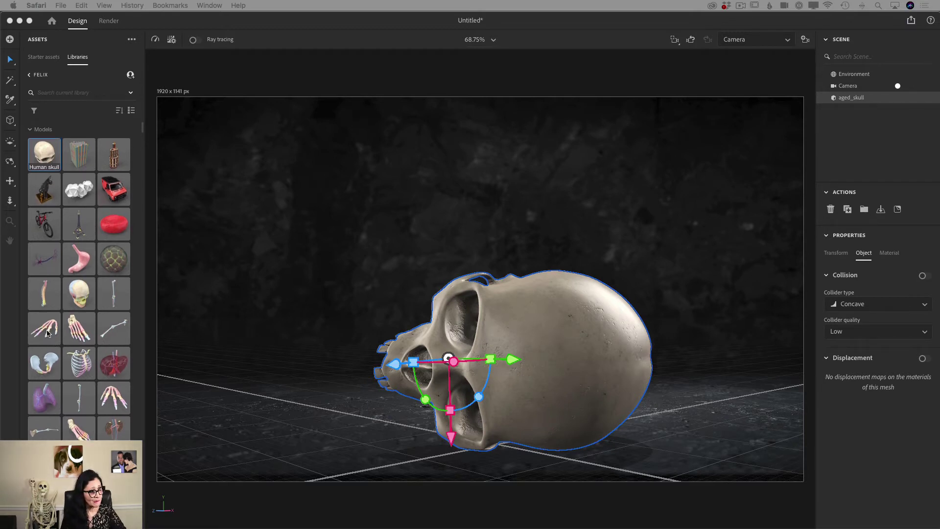
pyautogui.scroll(-2, 47, 334)
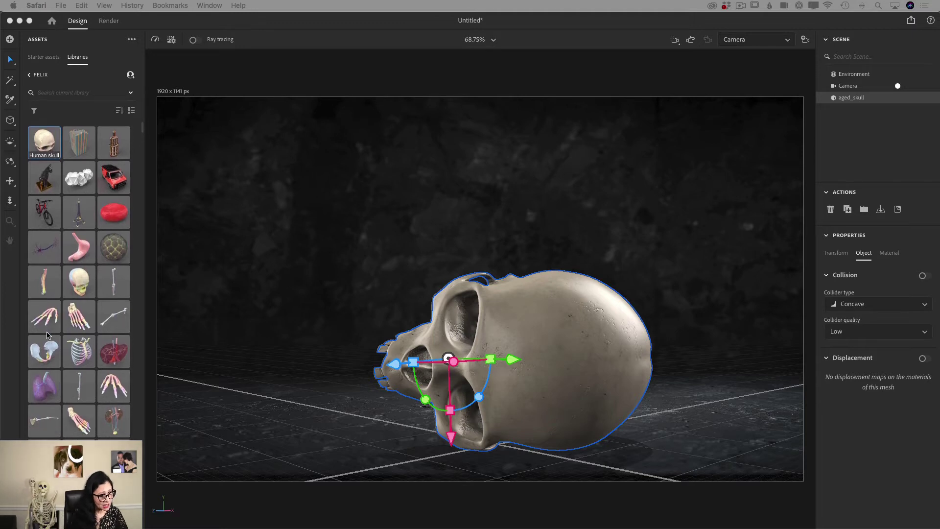
pyautogui.scroll(-1, 48, 334)
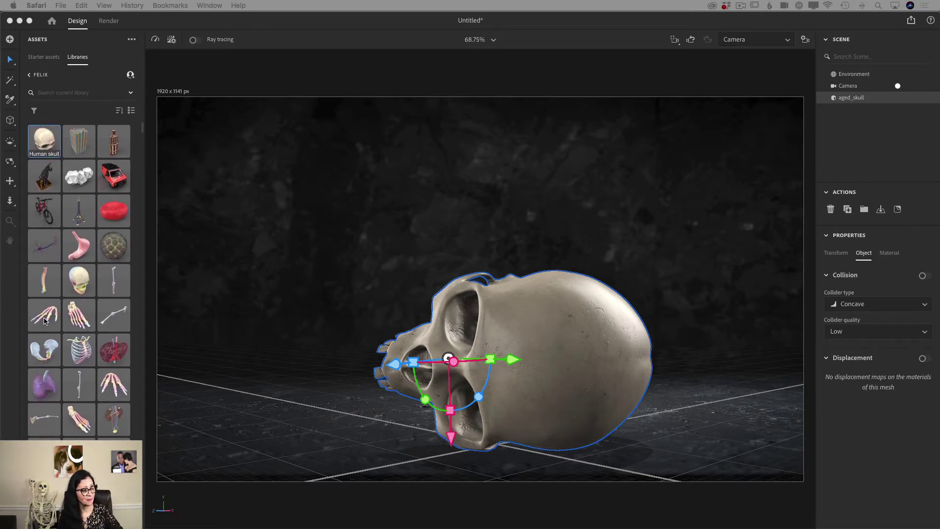
pyautogui.click(44, 321)
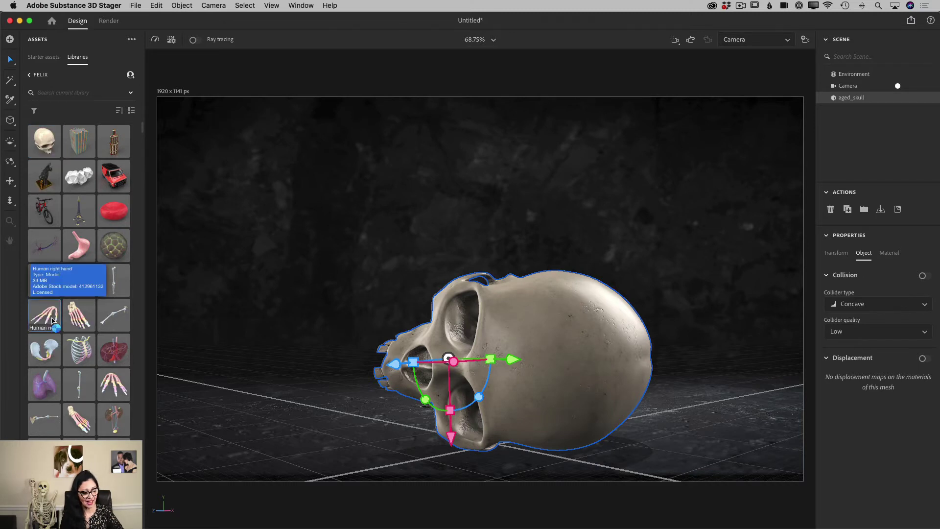
pyautogui.click(53, 322)
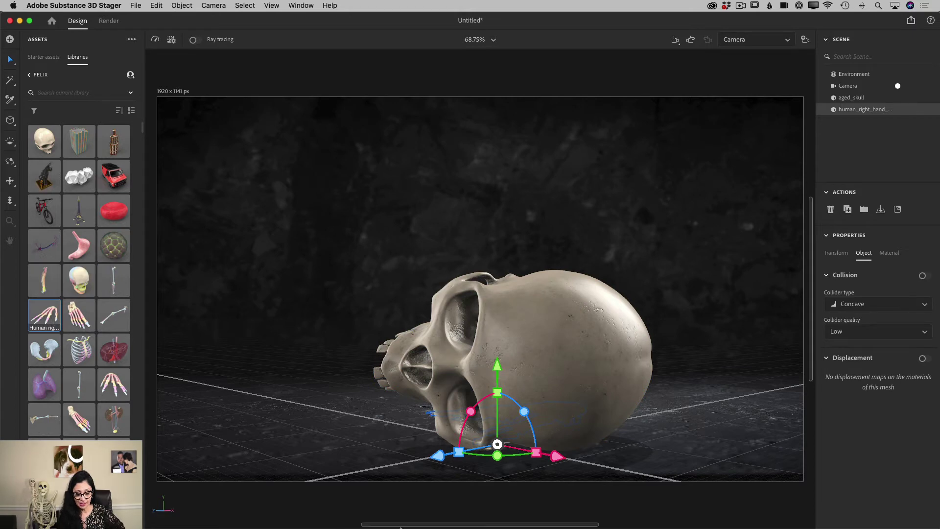
# Move the hand to the left of the skull, behind it, and stand it upright on the ground with fingers up
pyautogui.moveTo(556, 455); pyautogui.dragTo(273, 425)
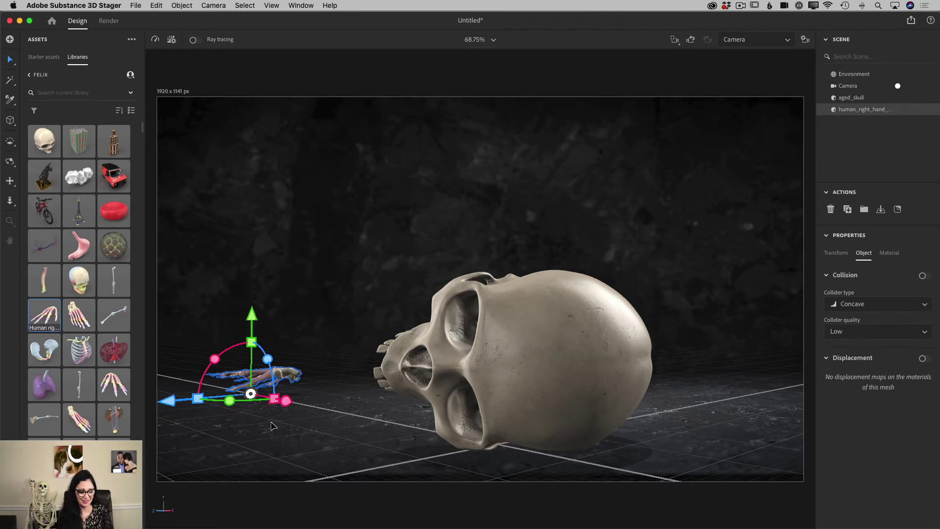
pyautogui.moveTo(214, 359); pyautogui.dragTo(313, 437)
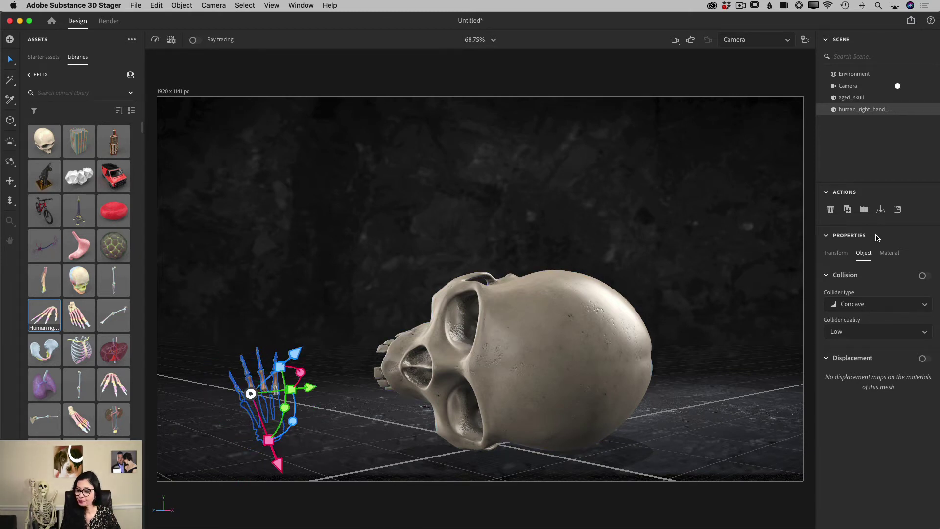
pyautogui.click(879, 210)
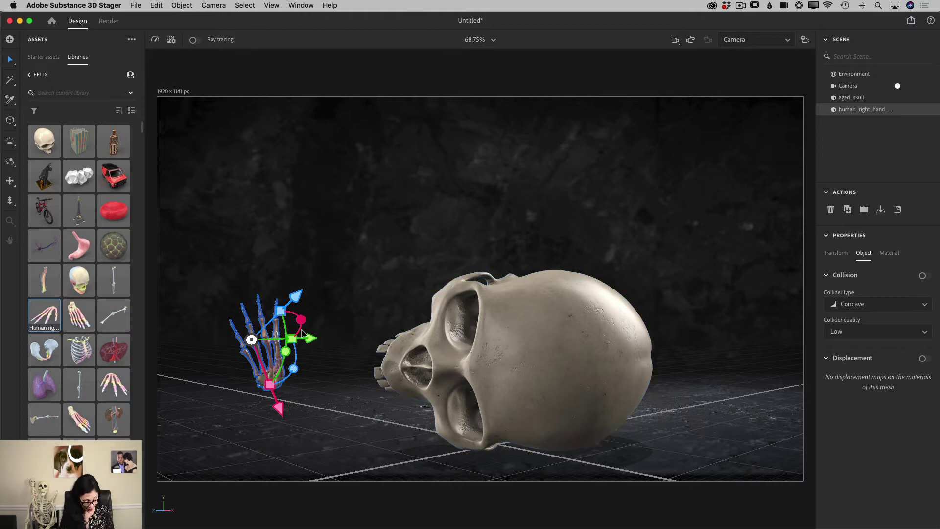
# Enlarge the hand to nearly the skull's height and snap it back to the ground
pyautogui.moveTo(292, 341); pyautogui.dragTo(326, 317)
pyautogui.click(880, 209)
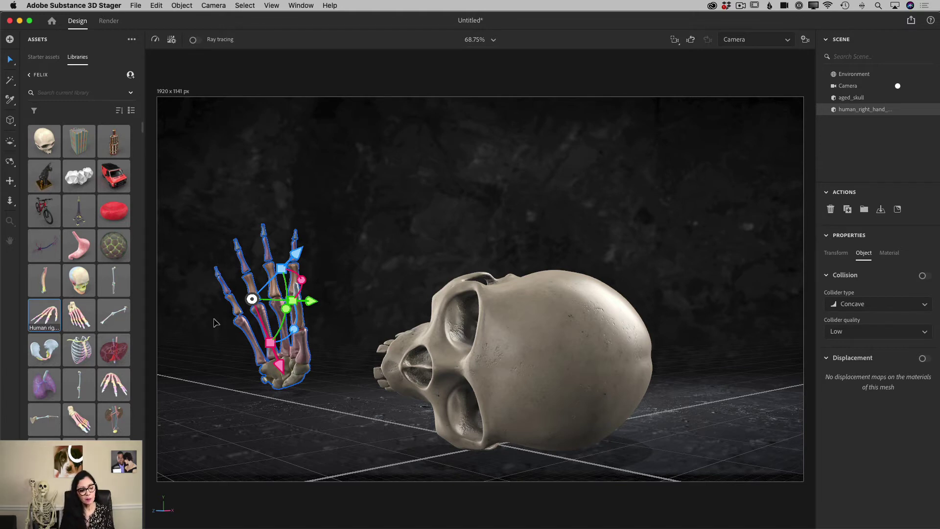
# Rotate the hand with the Rotate tool so its spread fingers face the camera, and set it on the ground
pyautogui.click(11, 61)
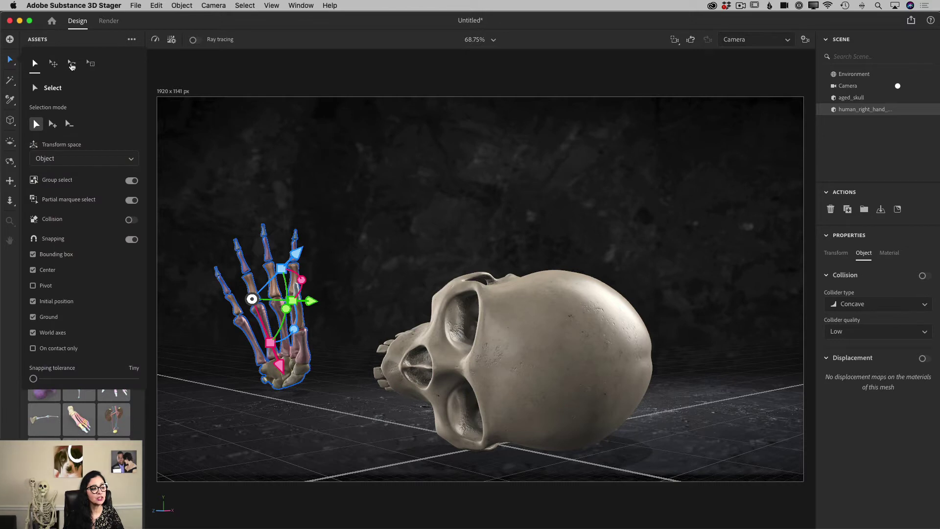
pyautogui.click(72, 64)
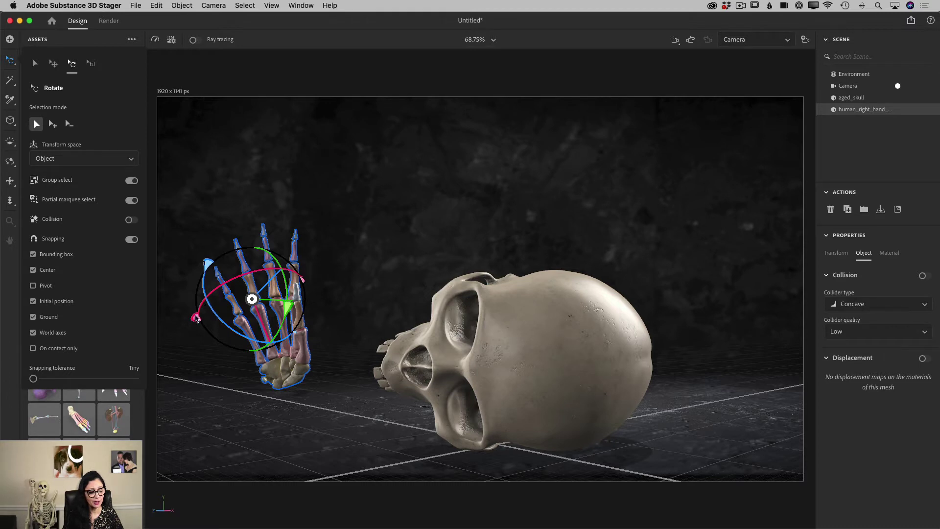
pyautogui.moveTo(216, 294)
pyautogui.mouseDown()
pyautogui.moveTo(235, 283)
pyautogui.moveTo(225, 268)
pyautogui.moveTo(230, 293)
pyautogui.mouseUp()
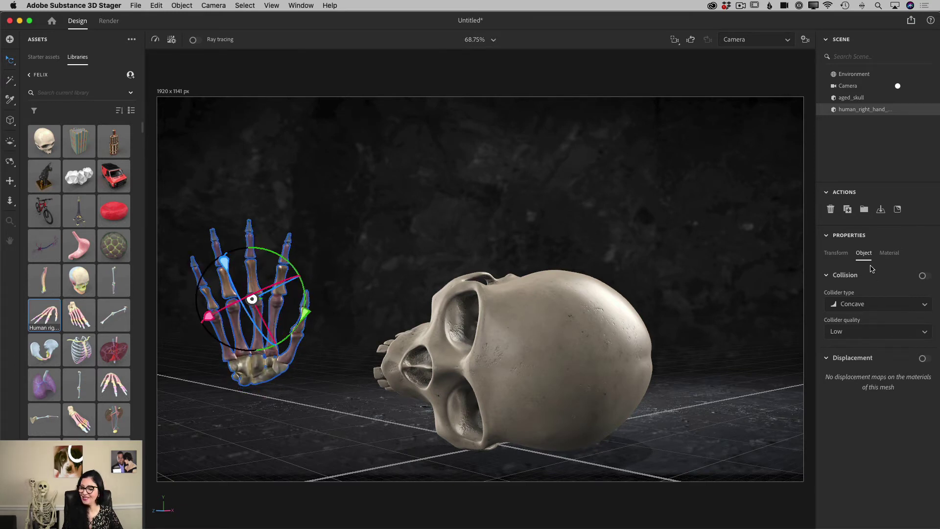
pyautogui.click(881, 210)
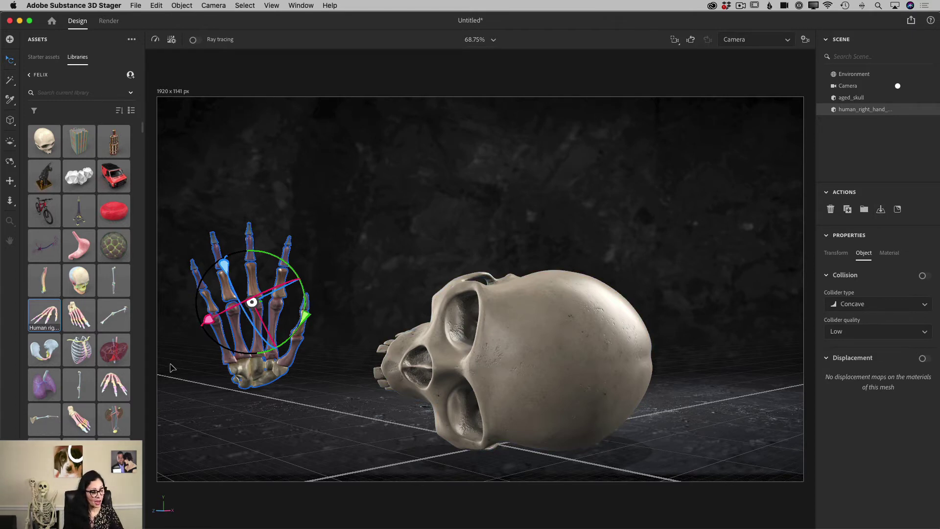
# Place the Maple leaf model from the Felix library into the scene
pyautogui.scroll(-10, 99, 379)
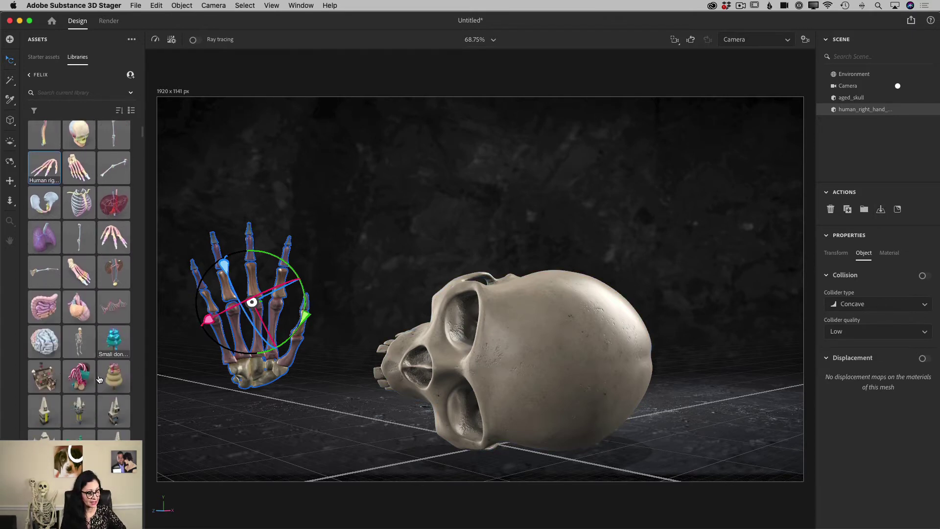
pyautogui.scroll(-3, 99, 378)
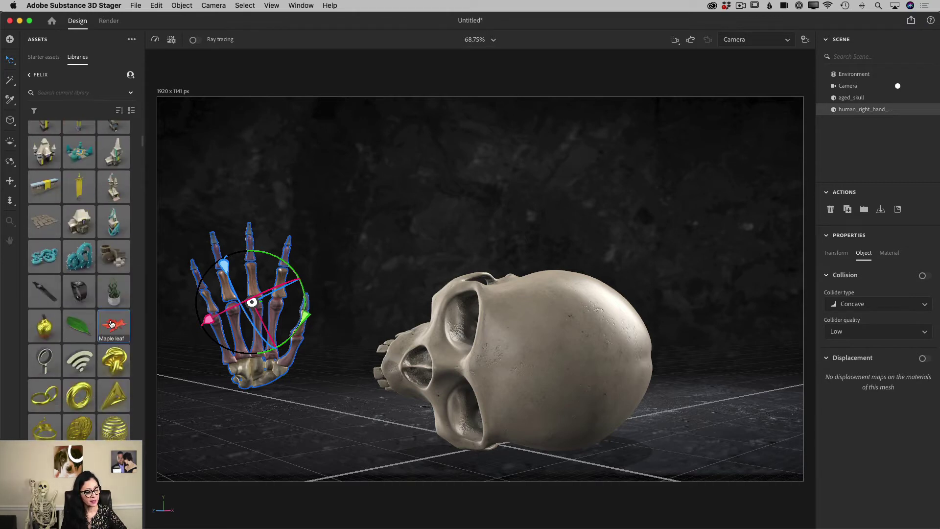
pyautogui.click(111, 324)
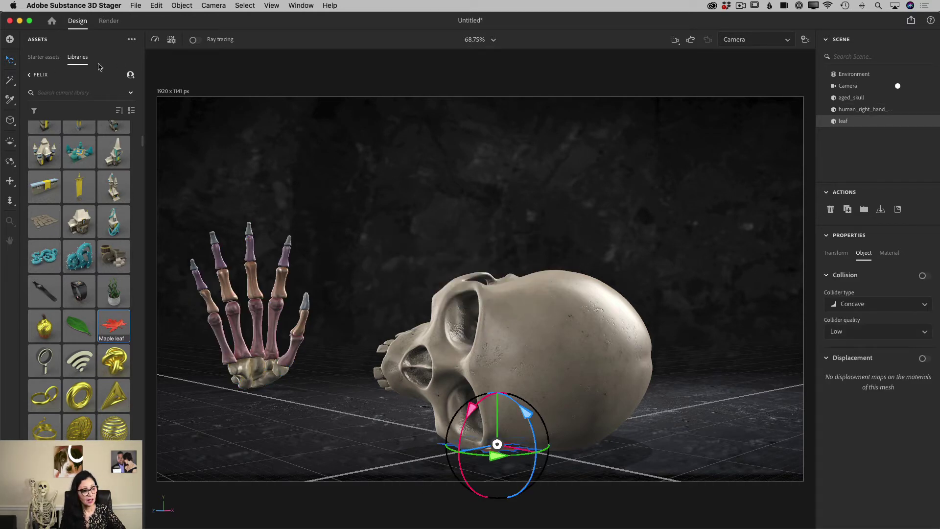
# Move the maple leaf left toward the skull's jaw and enlarge it until it spreads widely across the ground
pyautogui.click(8, 61)
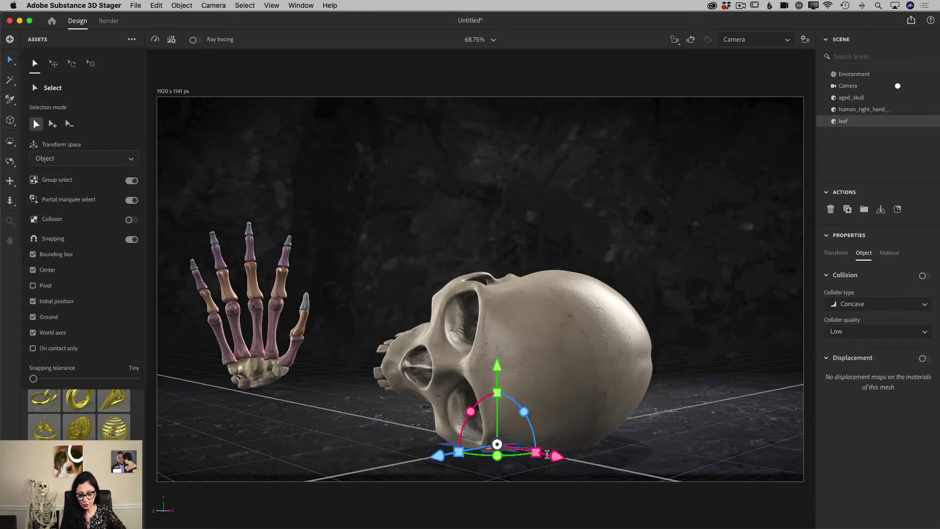
pyautogui.click(539, 456)
pyautogui.moveTo(556, 455); pyautogui.dragTo(452, 435)
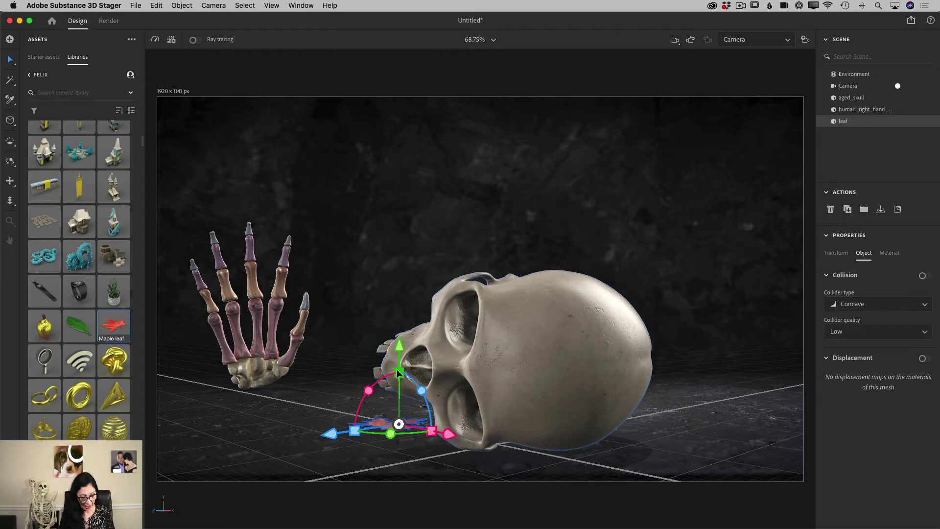
pyautogui.moveTo(399, 373); pyautogui.dragTo(564, 258)
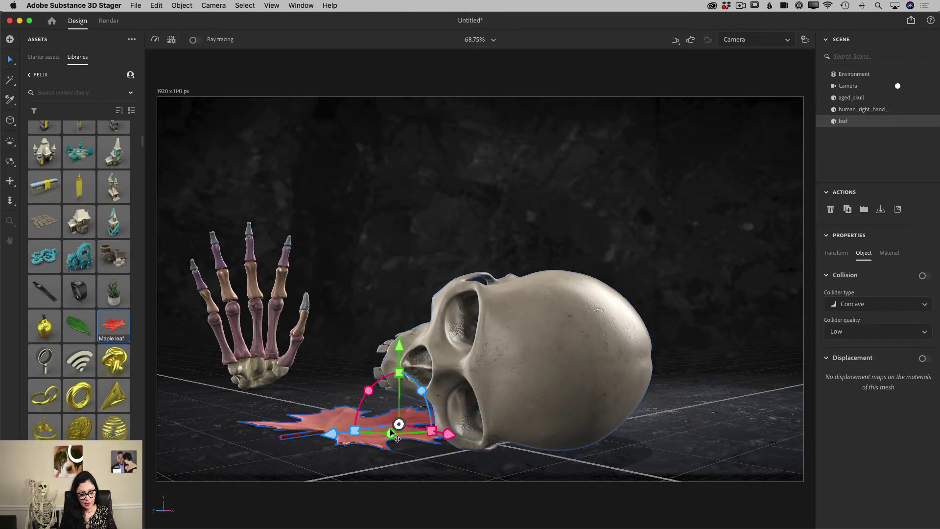
# Turn the leaf flat on the ground and position it beneath the skull so its points stick out on both sides
pyautogui.moveTo(392, 433); pyautogui.dragTo(128, 301)
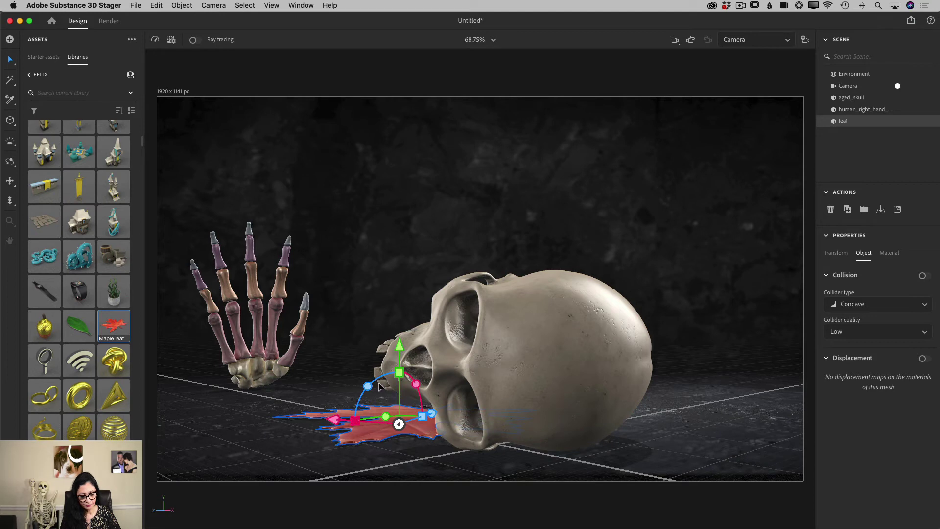
pyautogui.moveTo(334, 420); pyautogui.dragTo(436, 415)
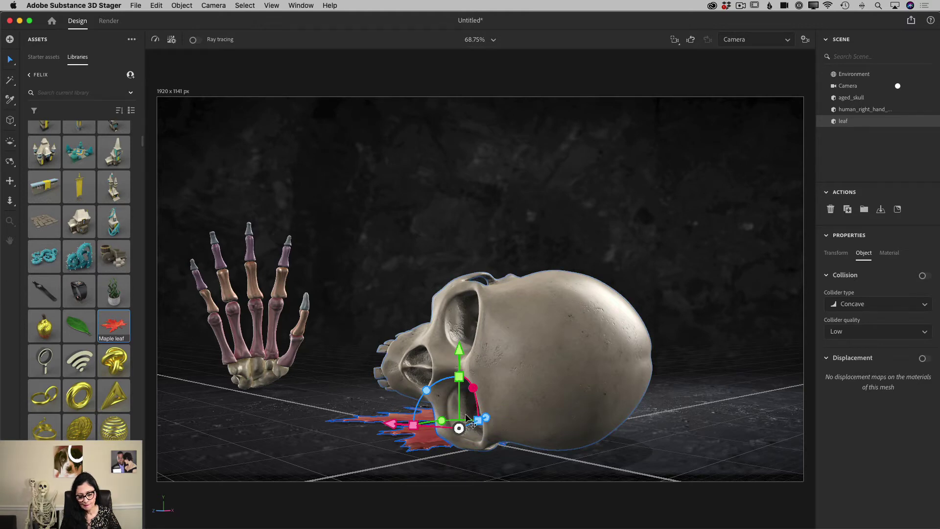
pyautogui.moveTo(466, 417); pyautogui.dragTo(447, 461)
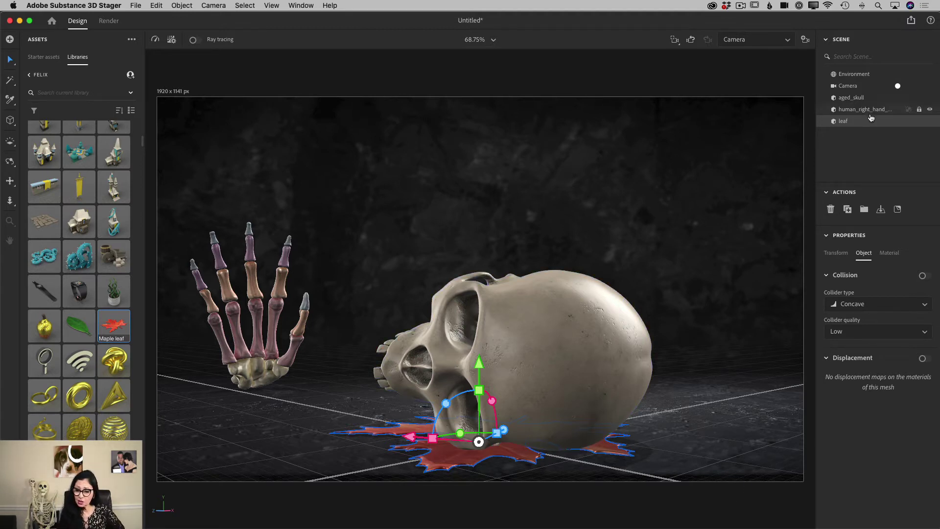
# Reduce the specular level of the skull's material to 0.17
pyautogui.click(596, 313)
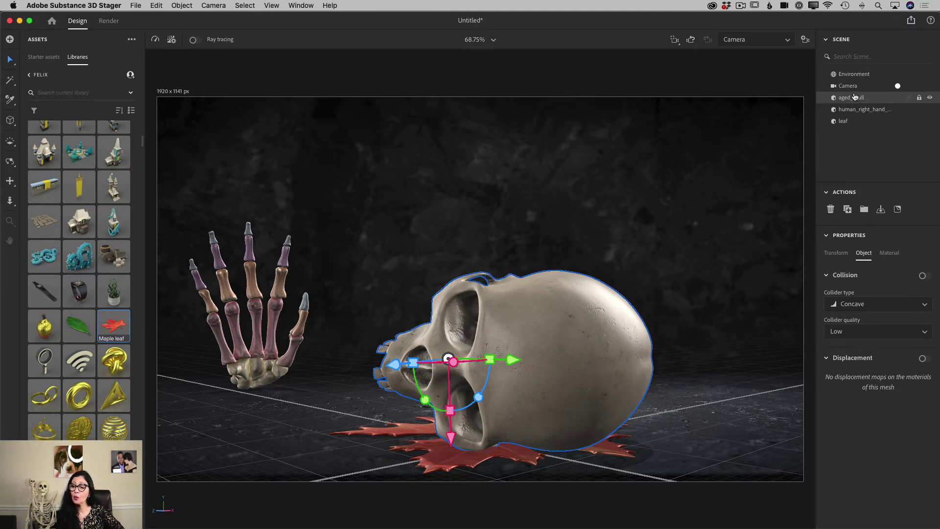
pyautogui.click(893, 258)
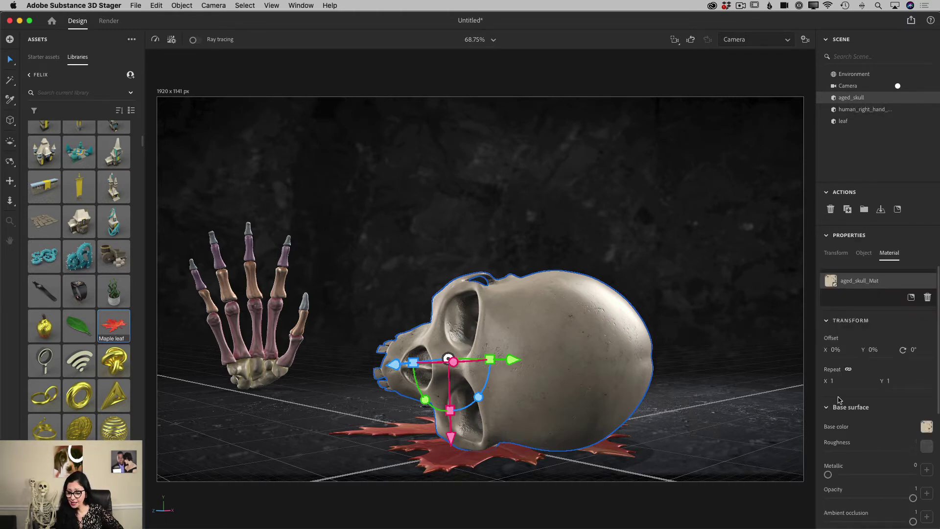
pyautogui.scroll(-2, 839, 400)
pyautogui.scroll(-3, 839, 400)
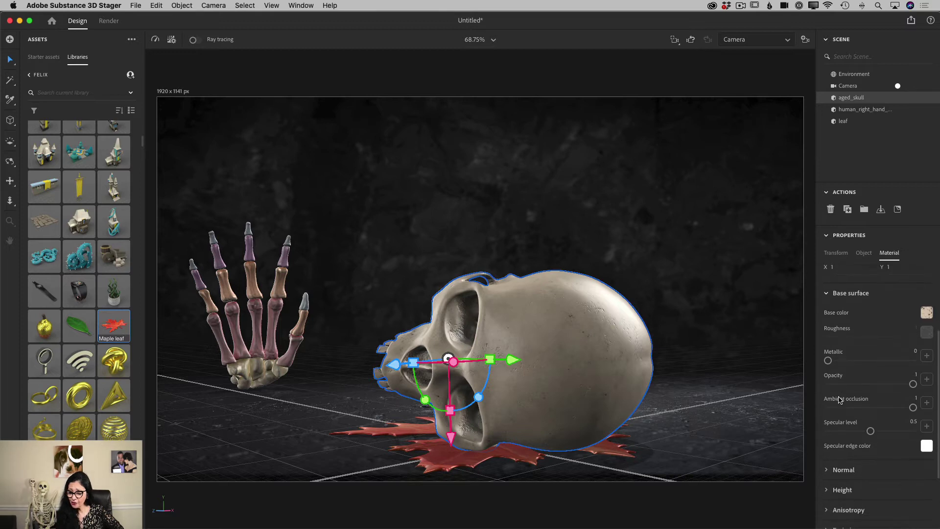
pyautogui.moveTo(871, 433); pyautogui.dragTo(842, 431)
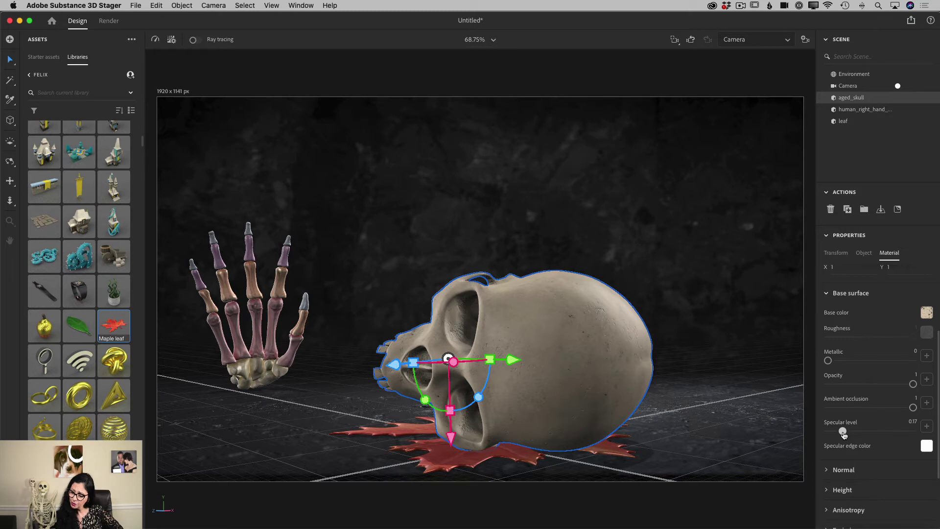
# Raise the normal scale of the skull's material to 3.08
pyautogui.scroll(-3, 843, 434)
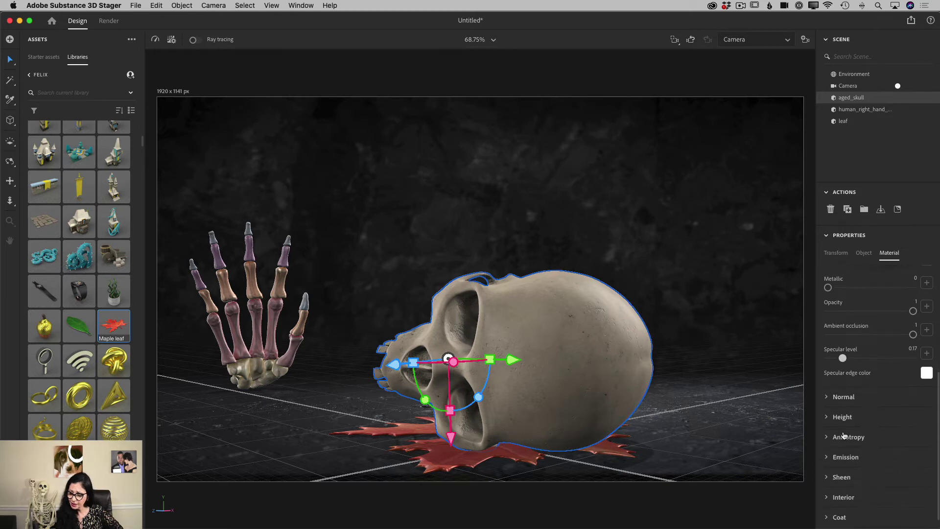
pyautogui.click(832, 397)
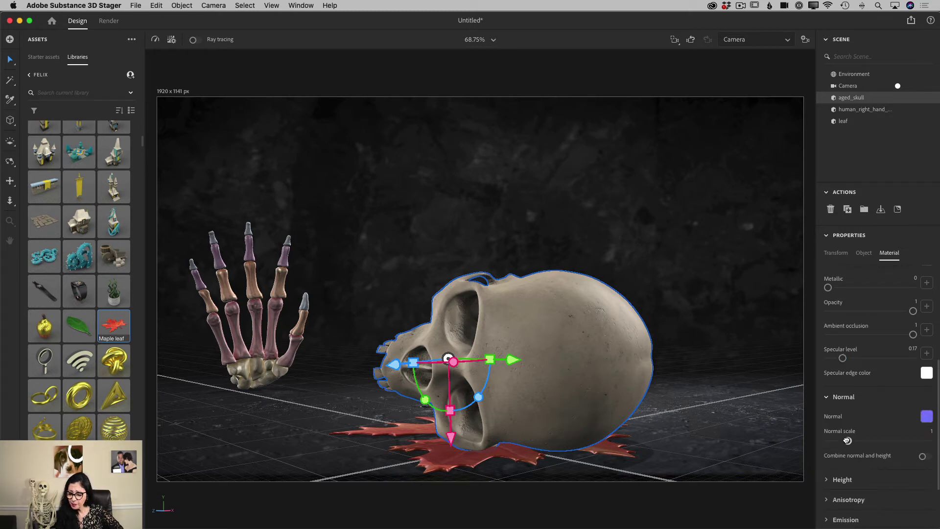
pyautogui.moveTo(848, 440); pyautogui.dragTo(890, 440)
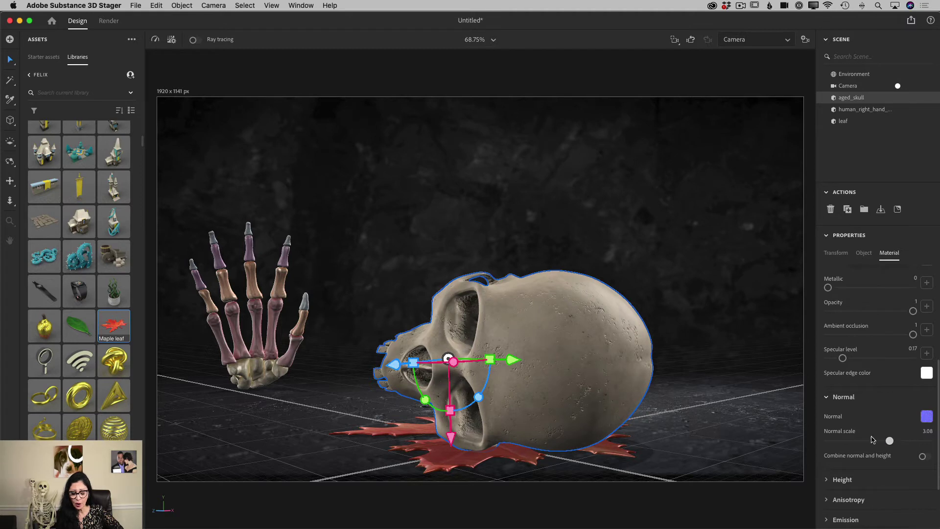
# Set the skull material's height to 0.85, height scale to 3.59 and height level to 0.65
pyautogui.scroll(-3, 869, 435)
pyautogui.click(832, 408)
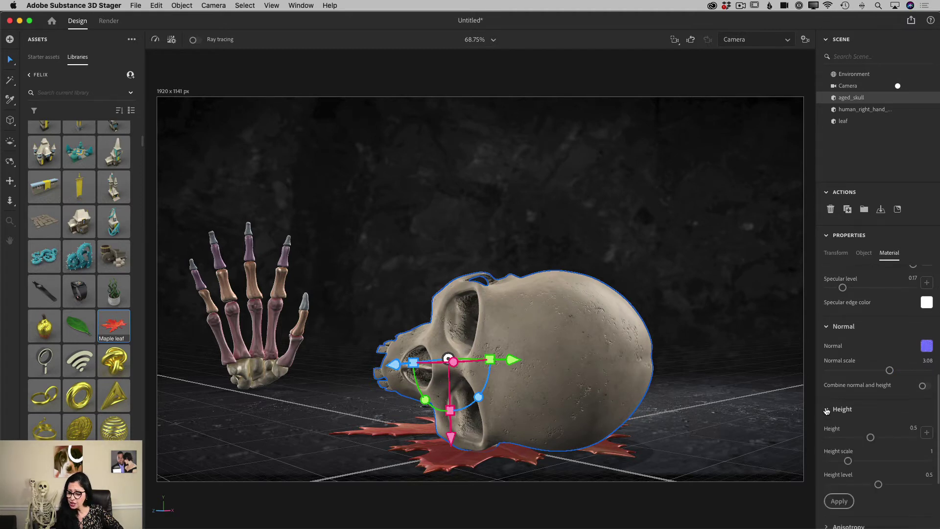
pyautogui.moveTo(873, 438); pyautogui.dragTo(901, 438)
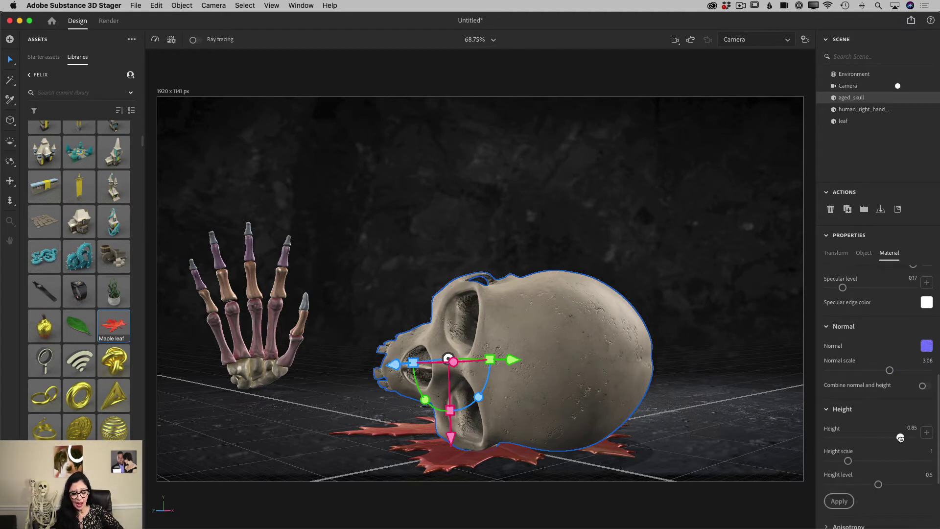
pyautogui.moveTo(848, 462); pyautogui.dragTo(893, 483)
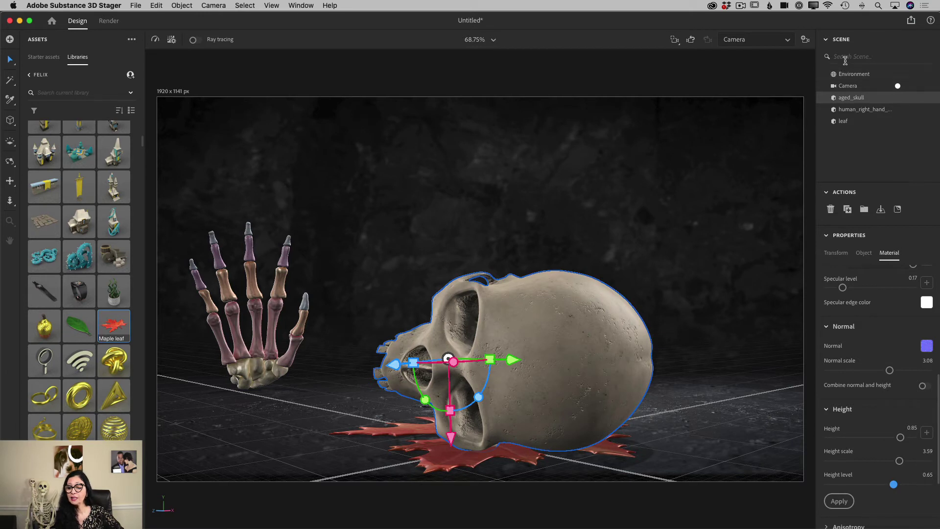
# Add a Spot physical light from the starter assets and raise it well above the skull
pyautogui.click(847, 77)
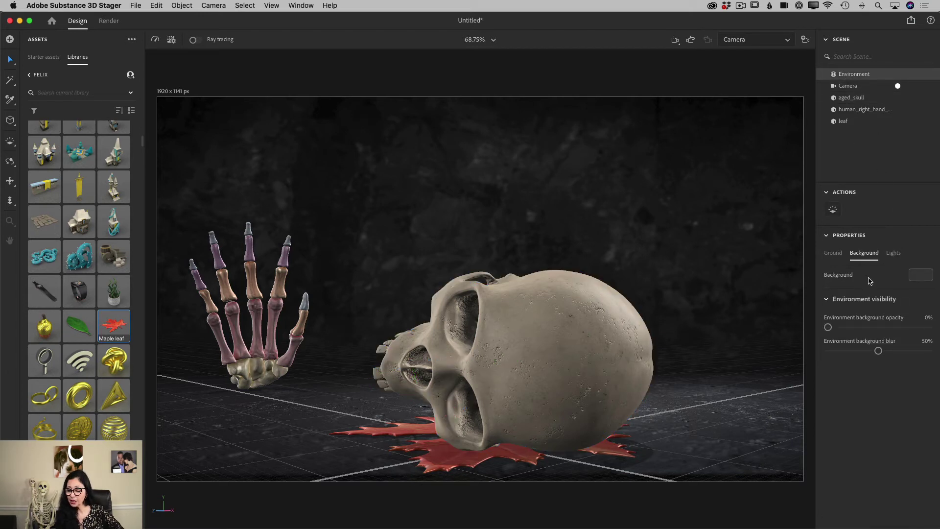
pyautogui.click(891, 254)
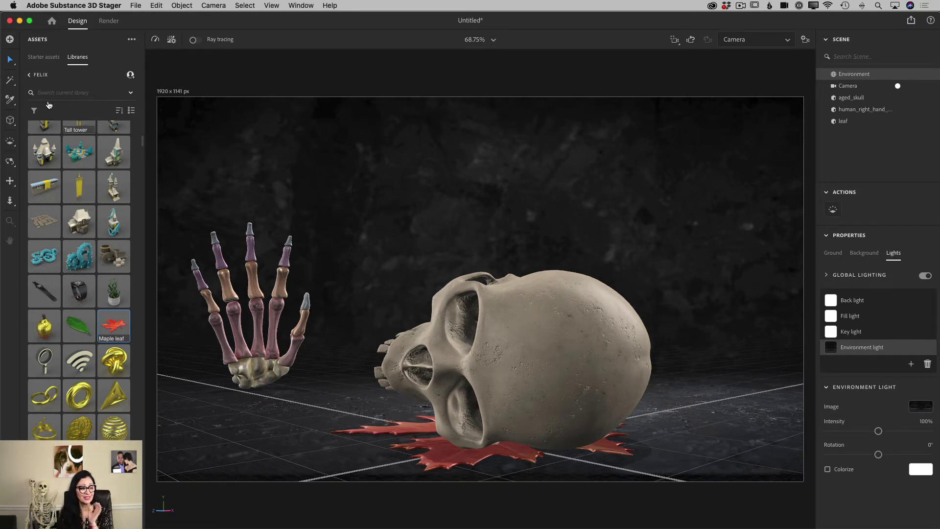
pyautogui.click(37, 58)
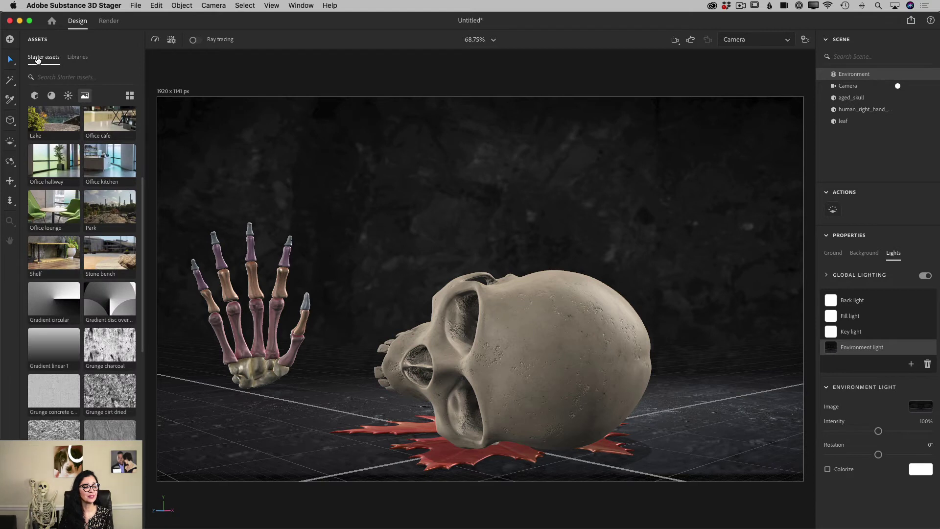
pyautogui.click(68, 95)
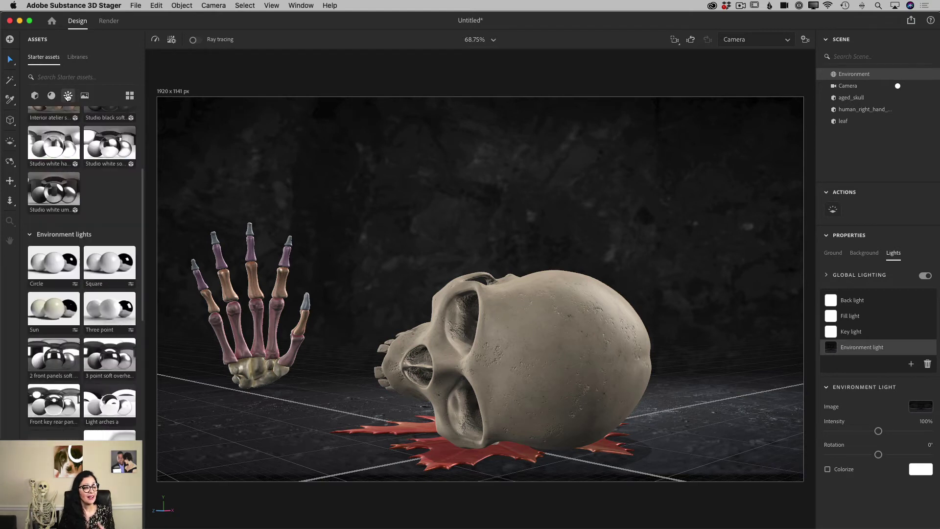
pyautogui.scroll(3, 89, 150)
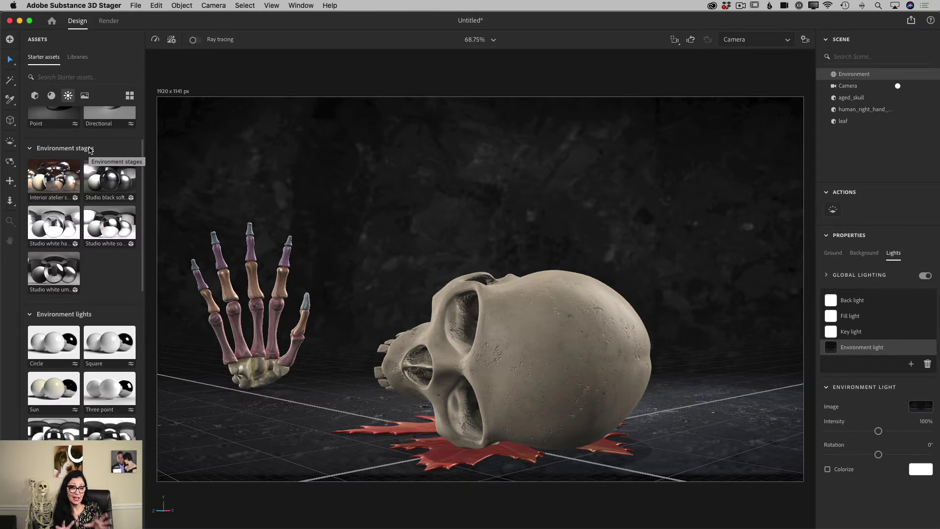
pyautogui.scroll(3, 91, 150)
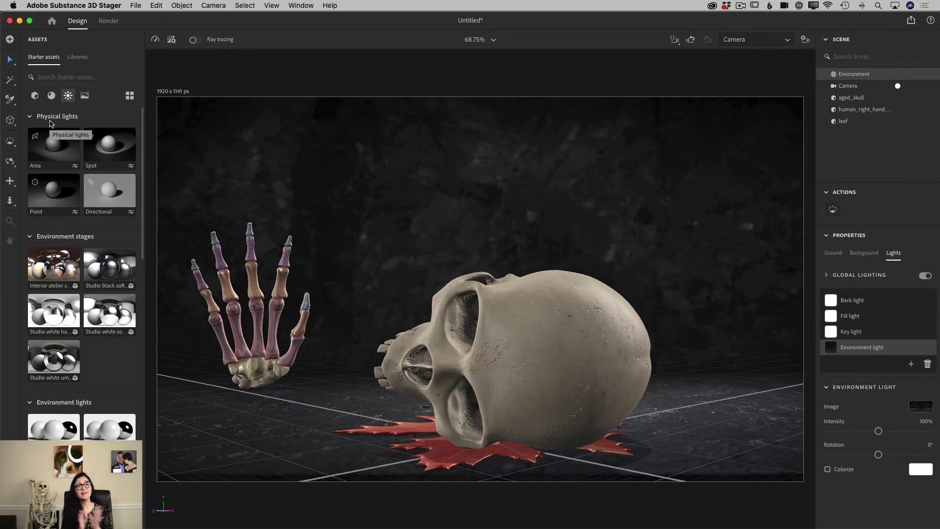
pyautogui.click(109, 148)
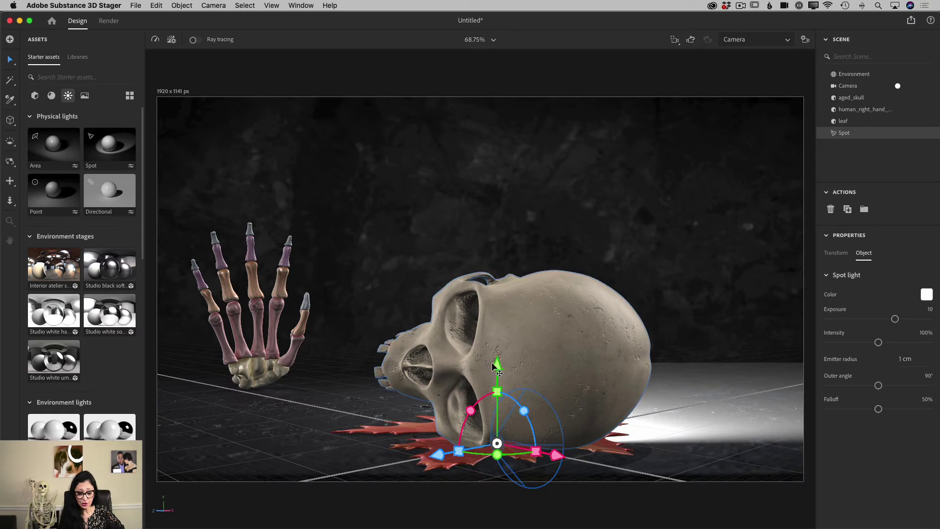
pyautogui.moveTo(495, 362); pyautogui.dragTo(509, 105)
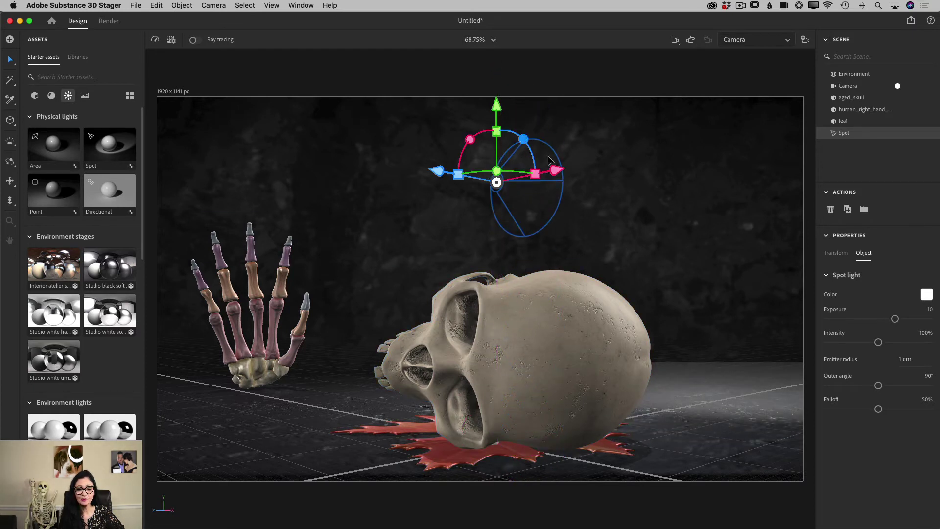
# Rotate the spot light so its cone points down at the ground in front of the hand and skull
pyautogui.moveTo(496, 172); pyautogui.dragTo(487, 234)
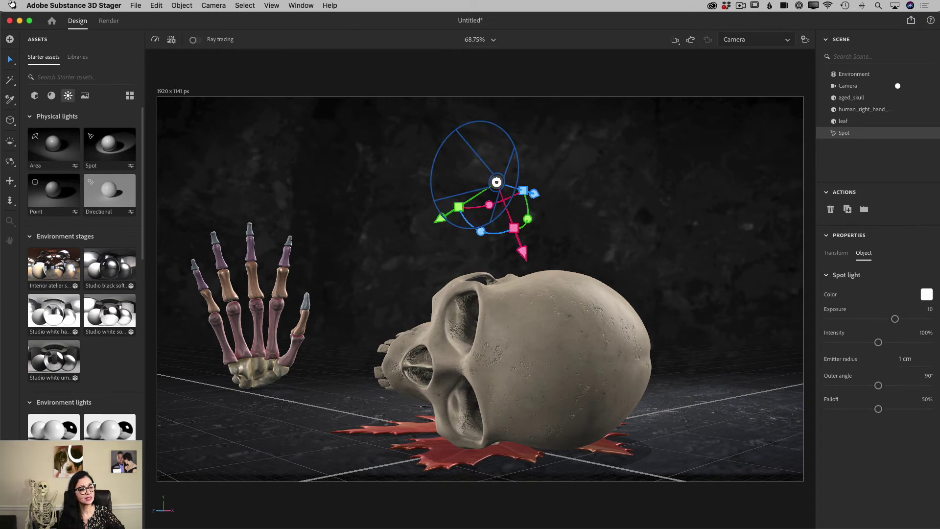
pyautogui.click(9, 62)
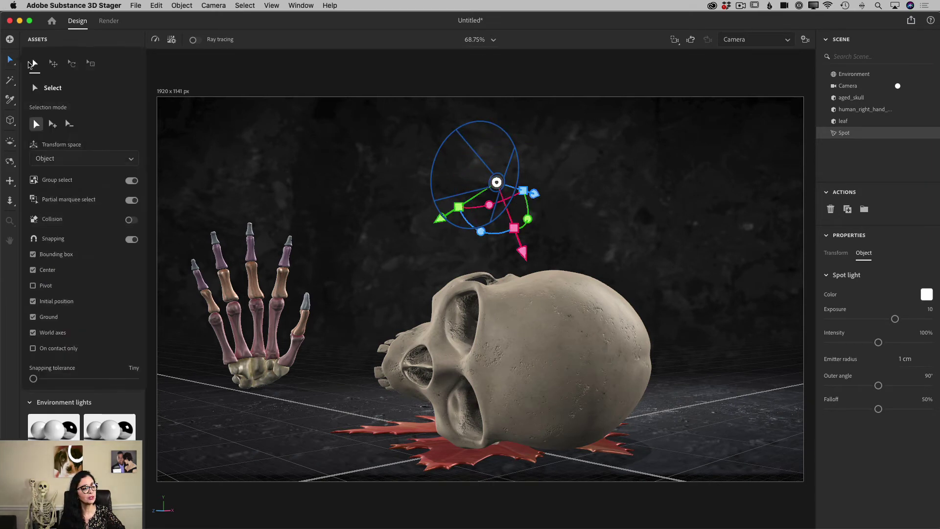
pyautogui.click(72, 64)
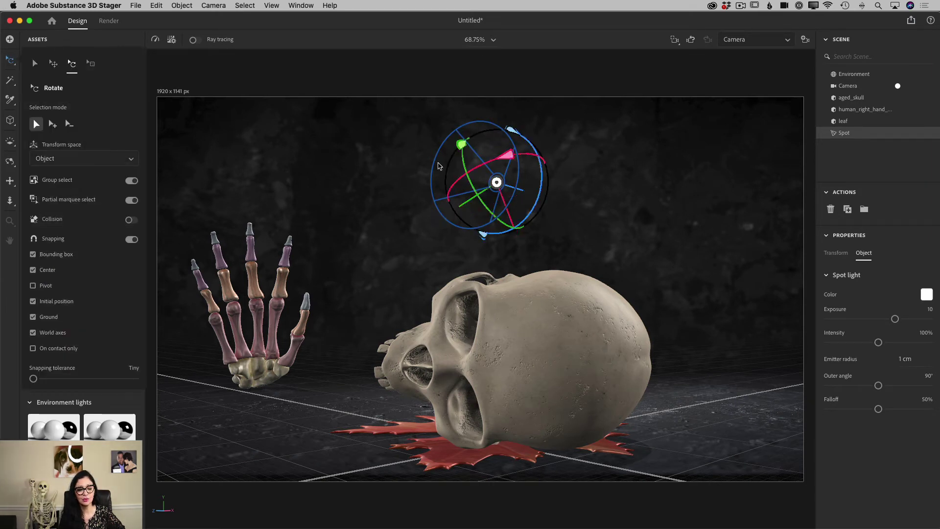
pyautogui.click(461, 147)
pyautogui.moveTo(461, 146); pyautogui.dragTo(468, 210)
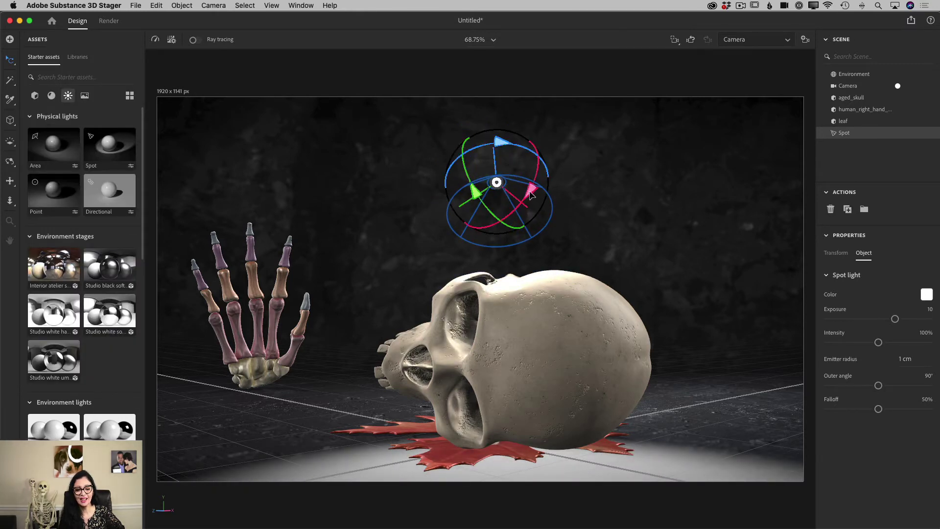
pyautogui.moveTo(536, 194); pyautogui.dragTo(504, 212)
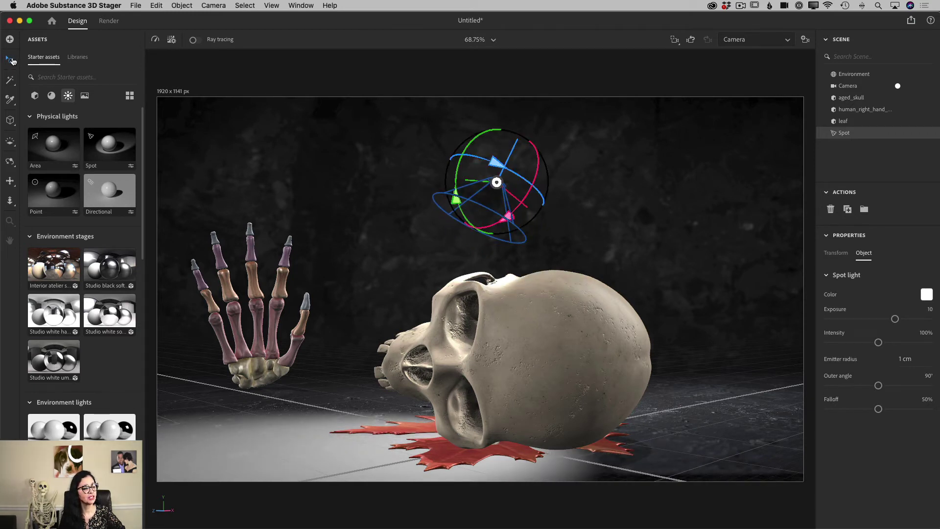
# Move the spot light to the upper right beyond the skull and tilt it slightly to light the ground across the scene
pyautogui.click(11, 60)
pyautogui.click(34, 63)
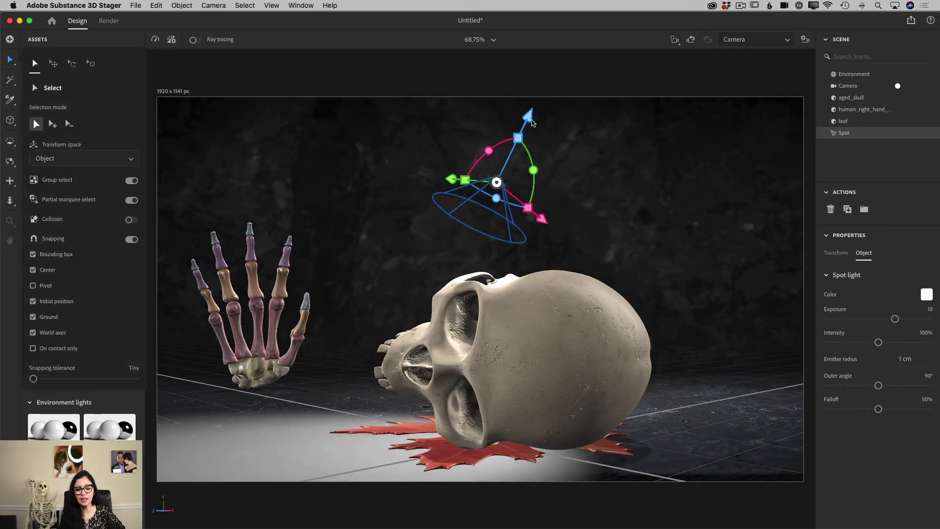
pyautogui.moveTo(529, 117); pyautogui.dragTo(548, 81)
pyautogui.moveTo(567, 180); pyautogui.dragTo(744, 213)
pyautogui.moveTo(690, 194); pyautogui.dragTo(805, 49)
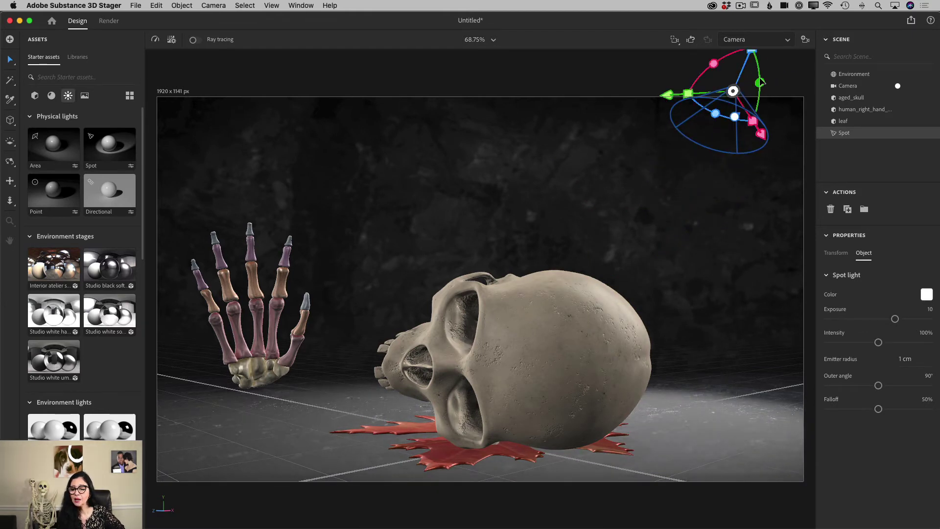
pyautogui.moveTo(760, 83); pyautogui.dragTo(783, 90)
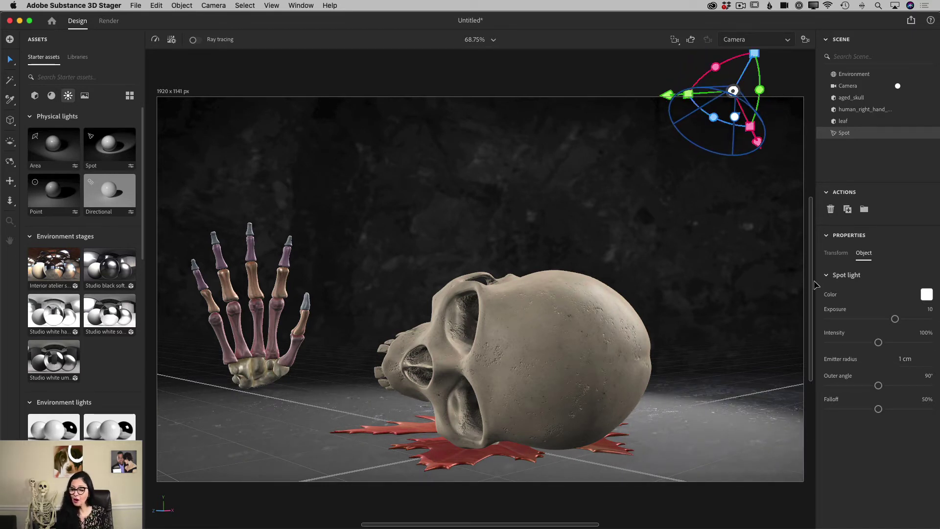
# Set the spot light's colour to pure red, RGB 255, 0, 0
pyautogui.click(927, 294)
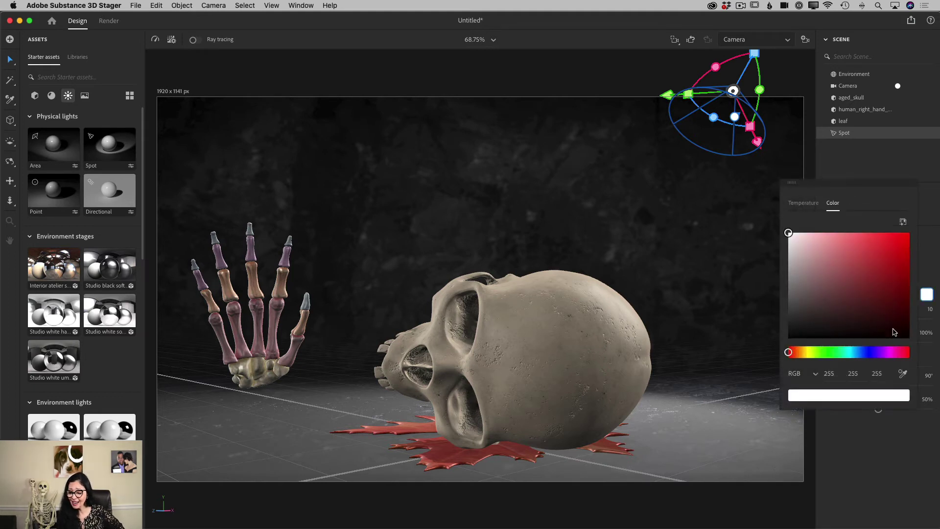
pyautogui.moveTo(883, 256); pyautogui.dragTo(919, 235)
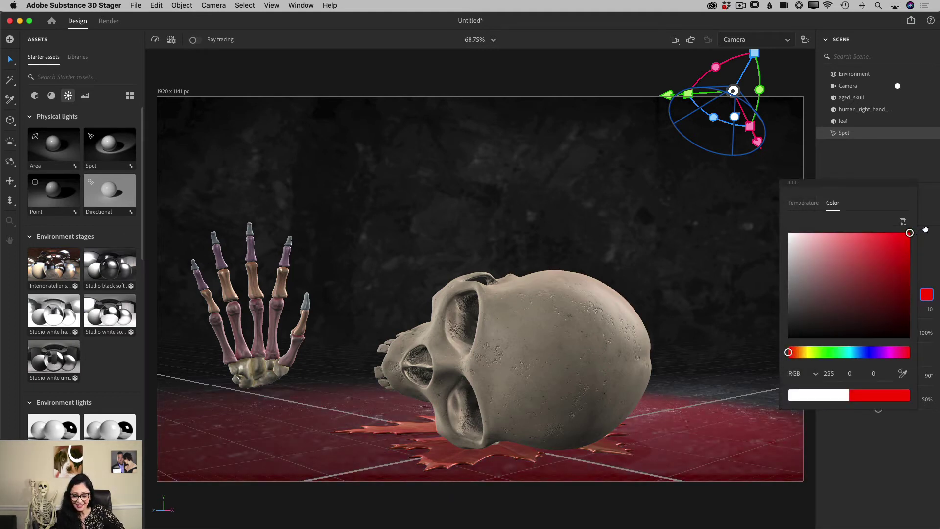
pyautogui.click(925, 229)
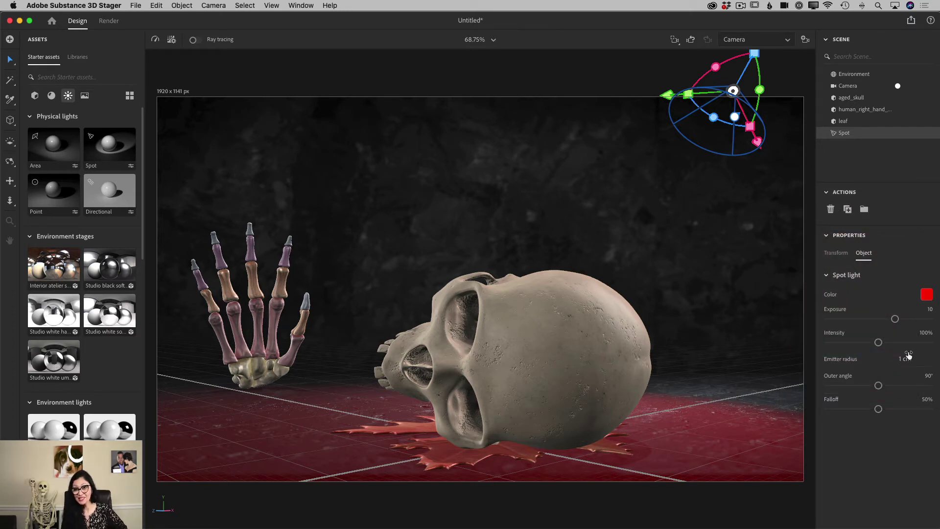
# Set the red spot light's exposure to 10.8, intensity to 135%, outer angle to 82° and falloff to 100%
pyautogui.moveTo(894, 319); pyautogui.dragTo(903, 342)
pyautogui.moveTo(878, 385); pyautogui.dragTo(935, 399)
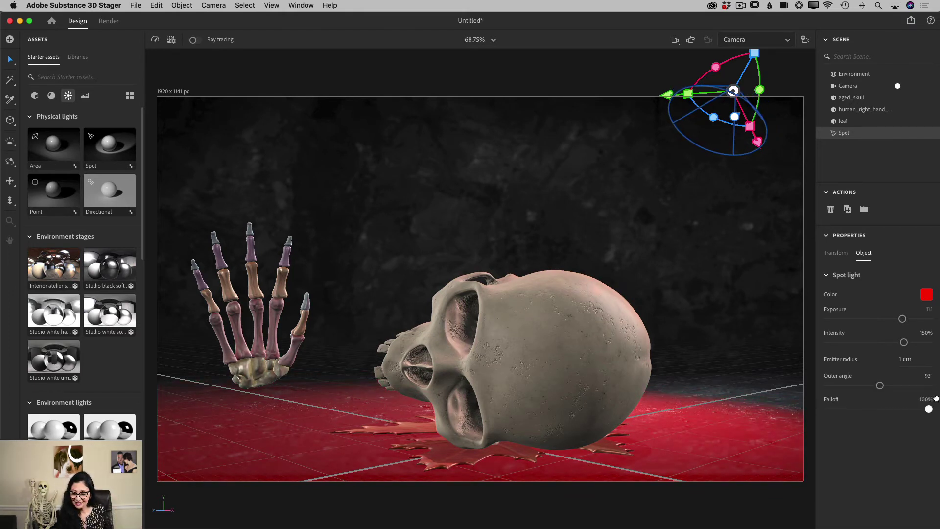
pyautogui.click(929, 409)
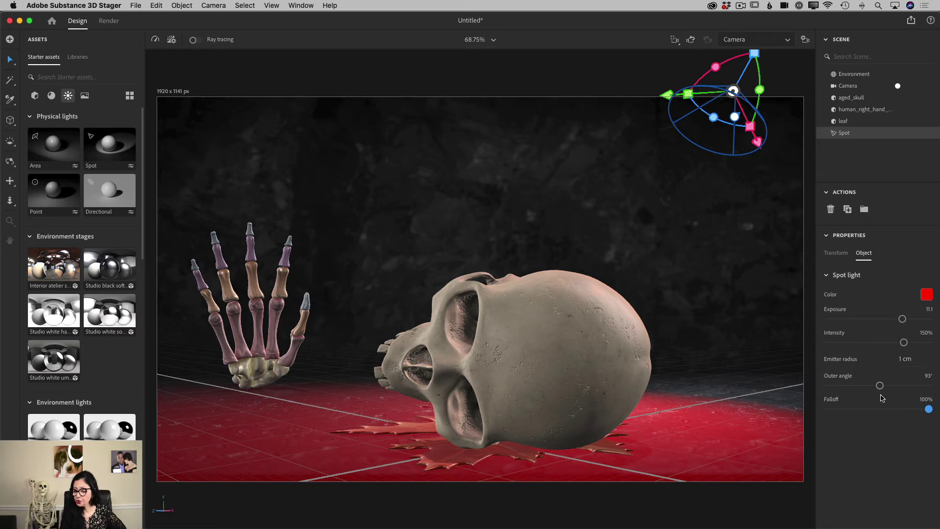
pyautogui.moveTo(880, 385)
pyautogui.mouseDown()
pyautogui.moveTo(861, 386)
pyautogui.moveTo(875, 389)
pyautogui.mouseUp()
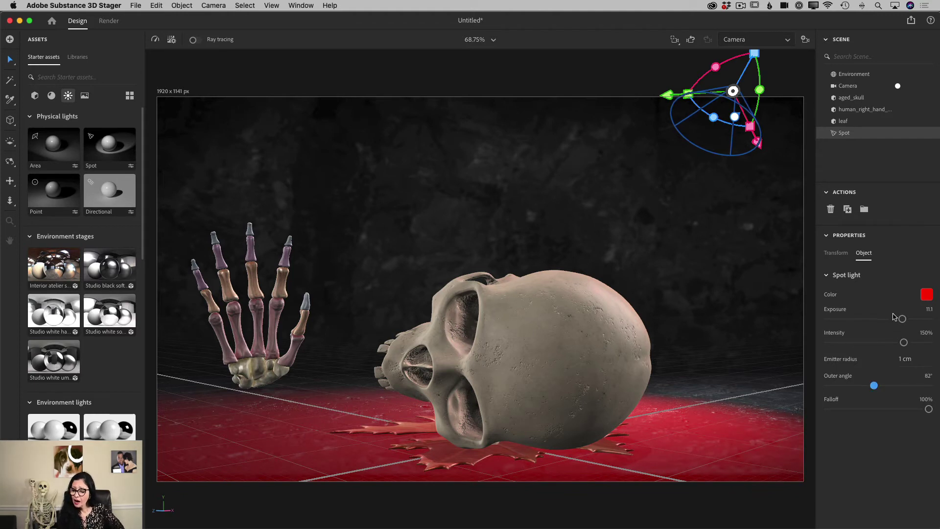
pyautogui.moveTo(902, 319); pyautogui.dragTo(901, 319)
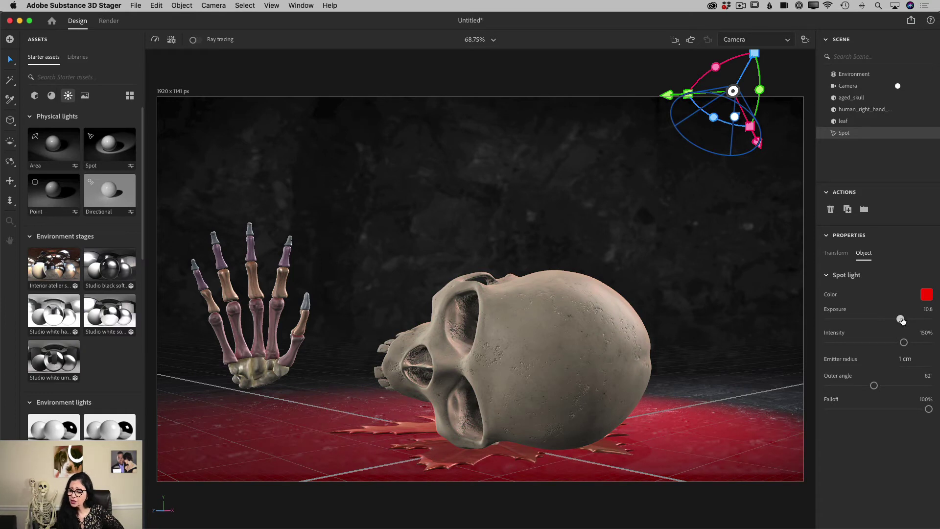
pyautogui.moveTo(904, 342)
pyautogui.mouseDown()
pyautogui.moveTo(886, 343)
pyautogui.moveTo(896, 342)
pyautogui.mouseUp()
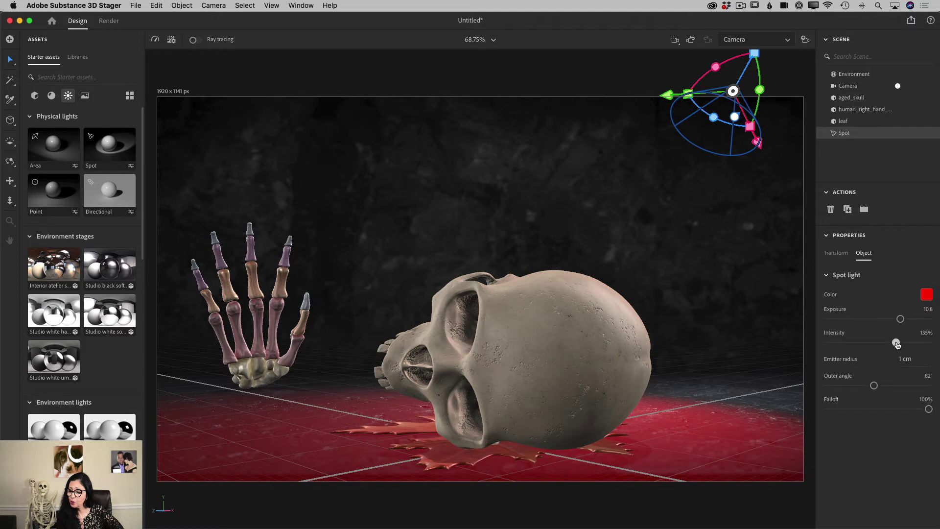
pyautogui.scroll(1, 739, 472)
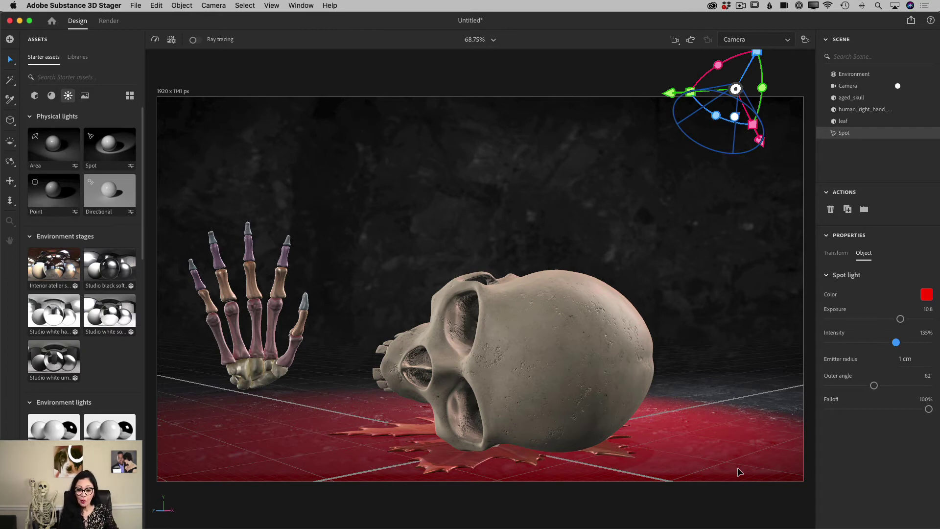
# Raise the red spot light's intensity to 198% and exposure to 11.9, checking the ray-traced preview before and after
pyautogui.click(194, 41)
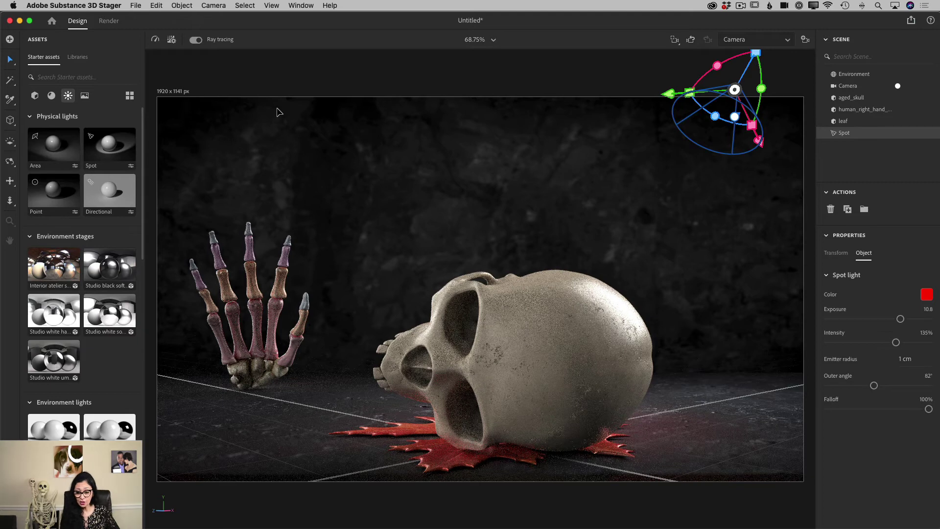
pyautogui.click(195, 40)
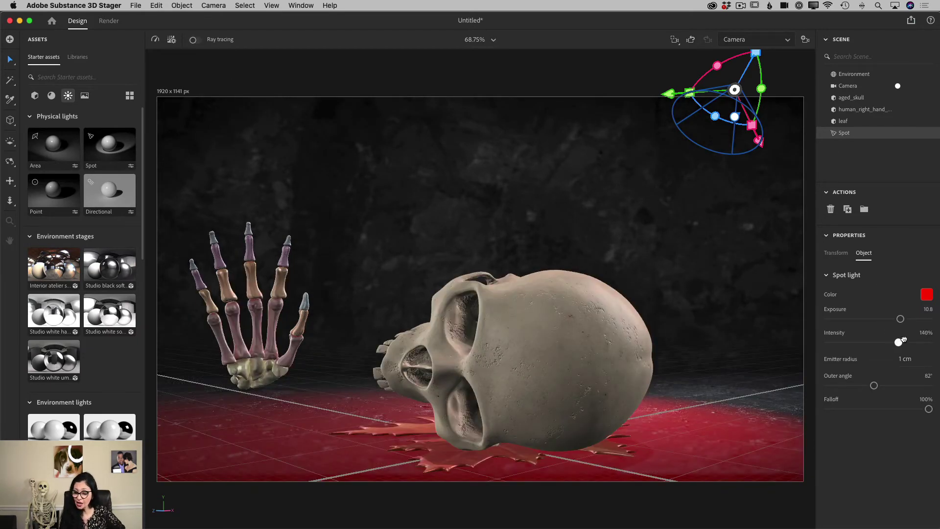
pyautogui.moveTo(897, 342)
pyautogui.mouseDown()
pyautogui.moveTo(928, 343)
pyautogui.moveTo(908, 318)
pyautogui.mouseUp()
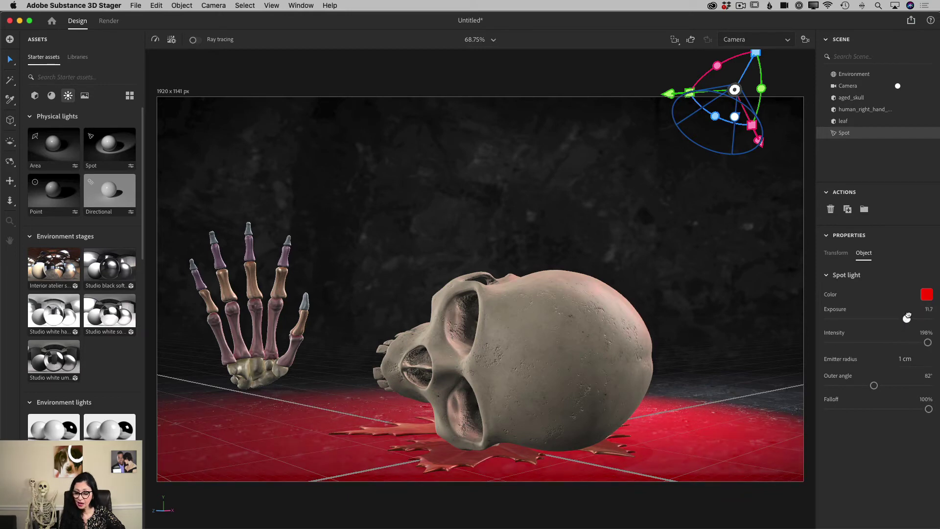
pyautogui.click(194, 41)
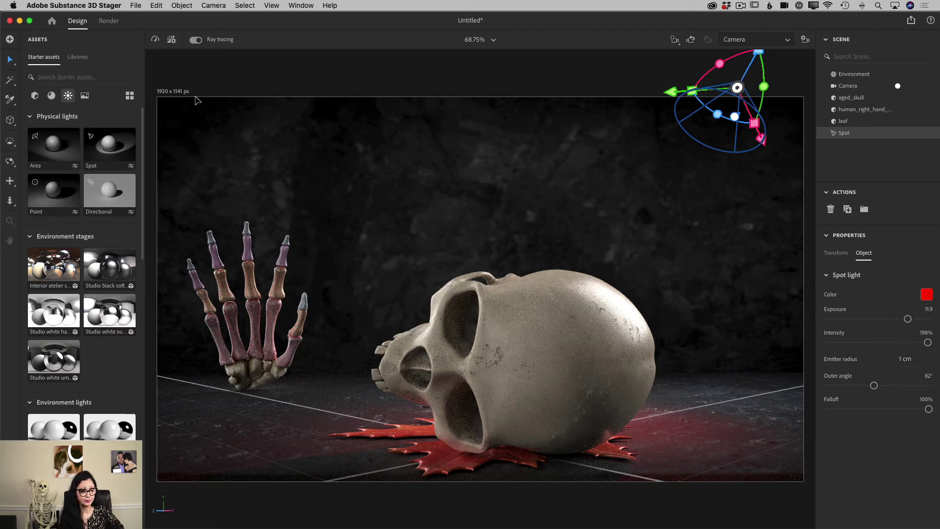
pyautogui.click(195, 39)
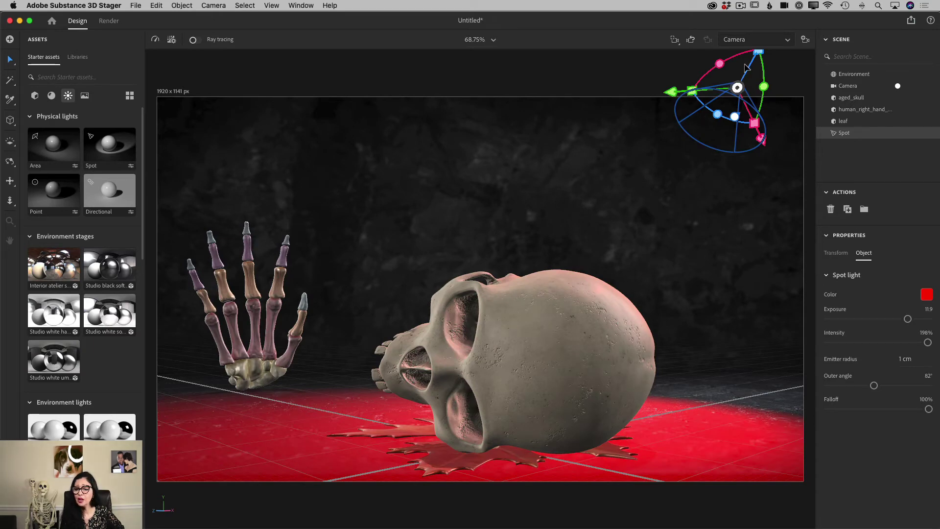
# Lower the red spot light beyond the skull and rotate its cone toward the front of the scene to light the skull
pyautogui.scroll(-3, 746, 68)
pyautogui.scroll(5, 747, 68)
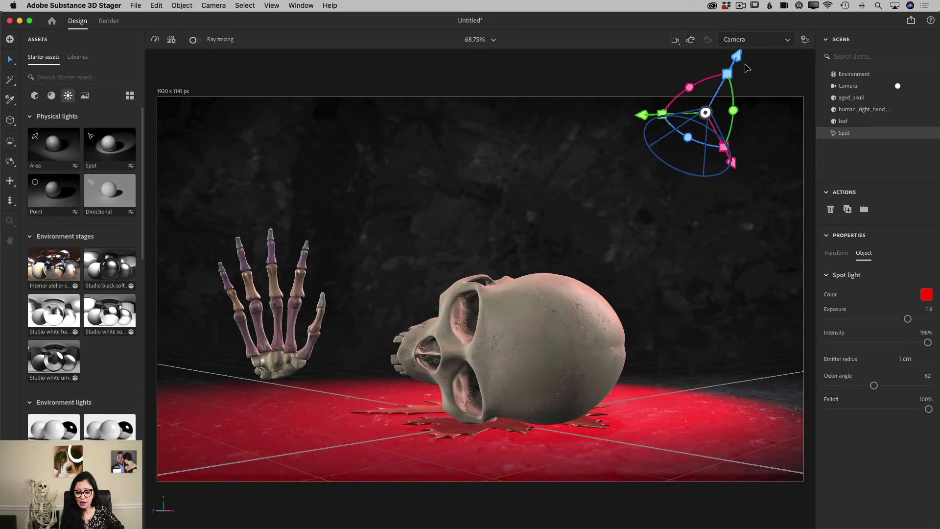
pyautogui.moveTo(745, 54); pyautogui.dragTo(749, 120)
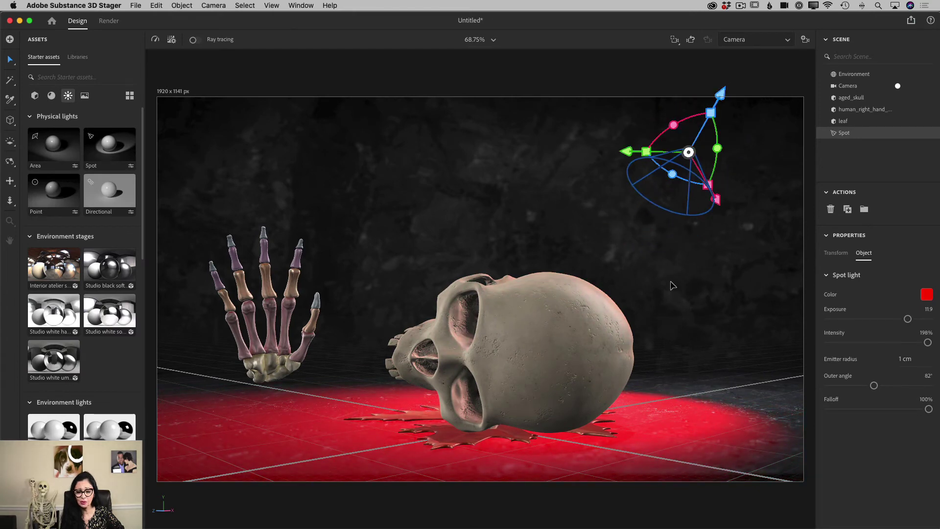
pyautogui.scroll(3, 672, 285)
pyautogui.scroll(1, 672, 285)
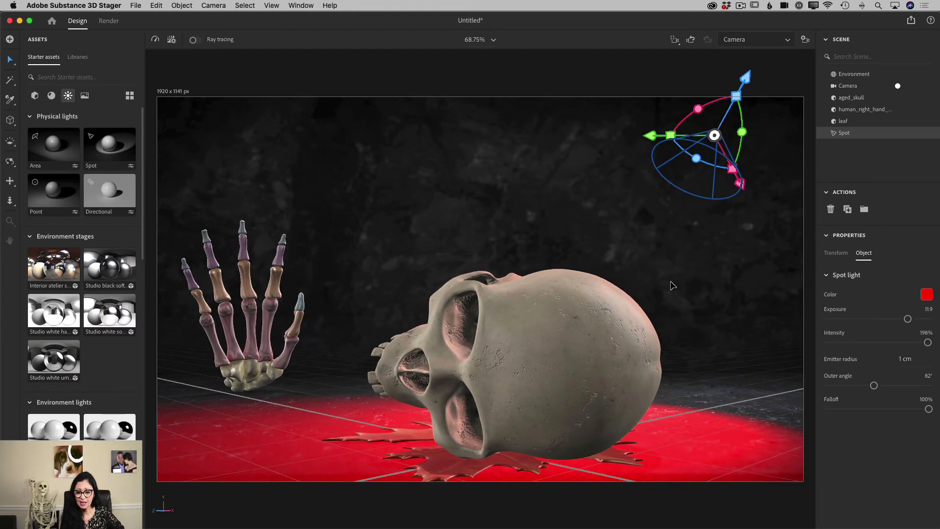
pyautogui.moveTo(698, 108)
pyautogui.mouseDown()
pyautogui.moveTo(708, 100)
pyautogui.moveTo(667, 156)
pyautogui.moveTo(678, 127)
pyautogui.moveTo(694, 129)
pyautogui.moveTo(686, 114)
pyautogui.moveTo(733, 140)
pyautogui.moveTo(733, 159)
pyautogui.mouseUp()
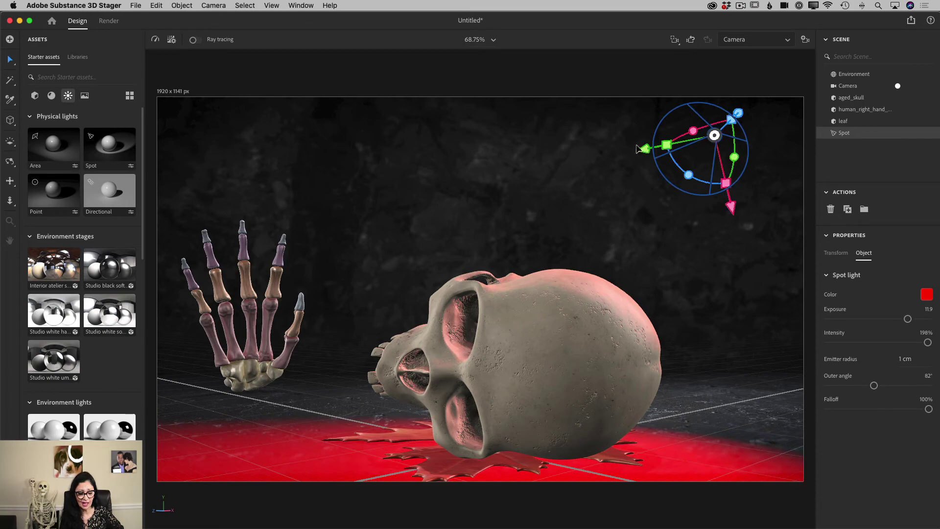
# Check the rotated red light in the ray-traced preview and undo the last camera view change
pyautogui.click(194, 41)
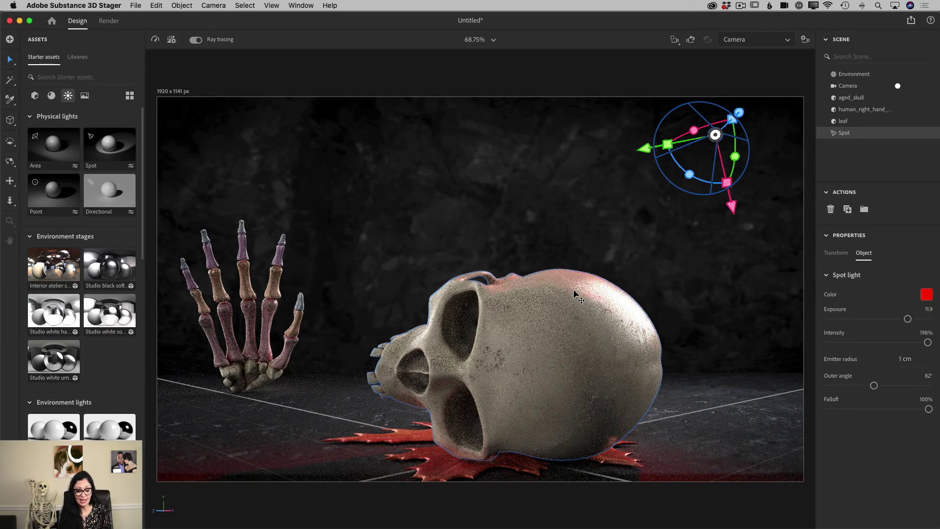
pyautogui.press('super+z')
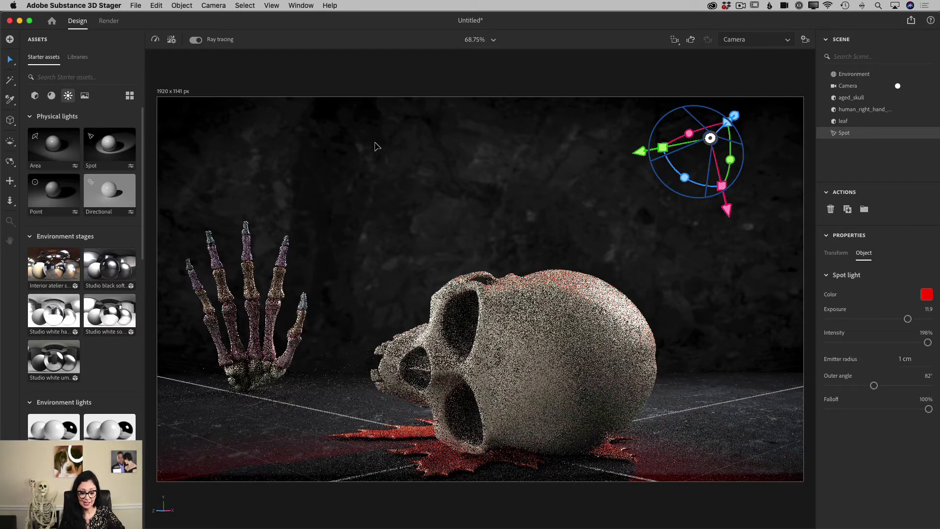
pyautogui.click(195, 40)
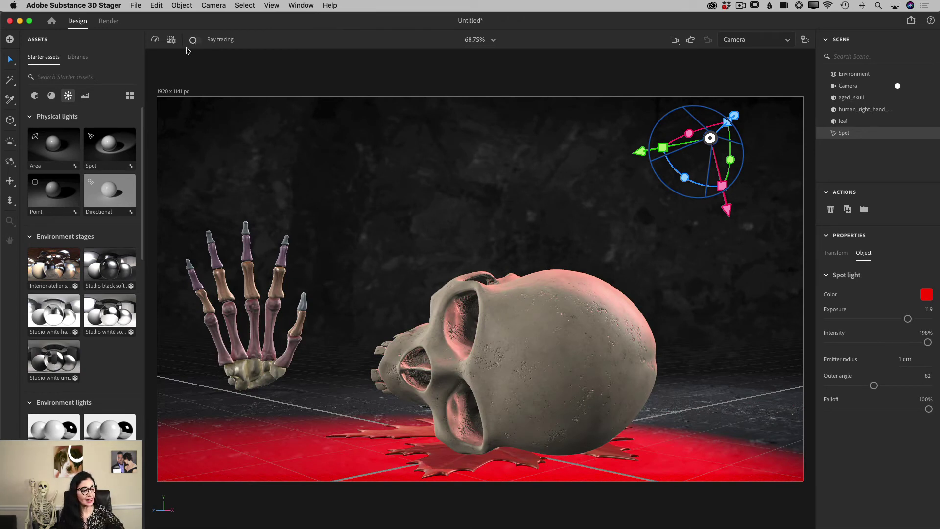
# Add a second Spot physical light, raise it above the skull and tilt its cone downward
pyautogui.click(98, 145)
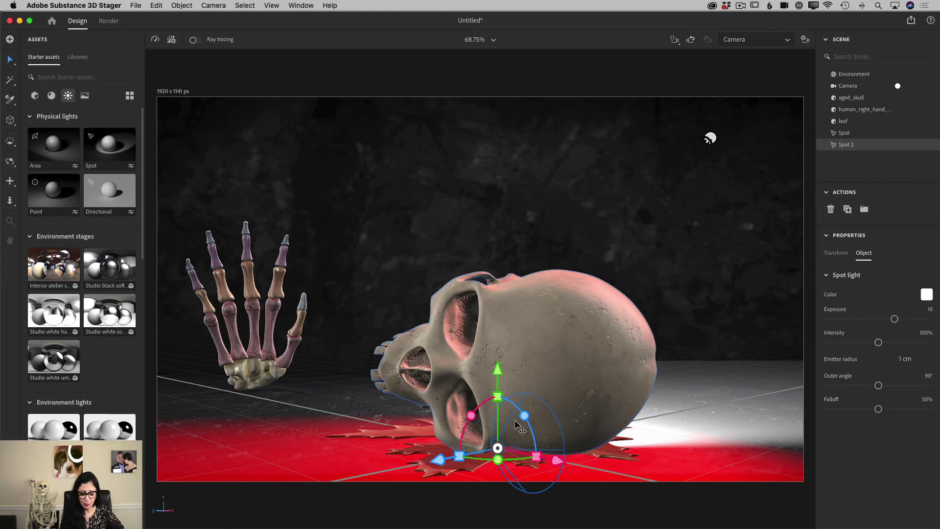
pyautogui.moveTo(499, 371); pyautogui.dragTo(439, 114)
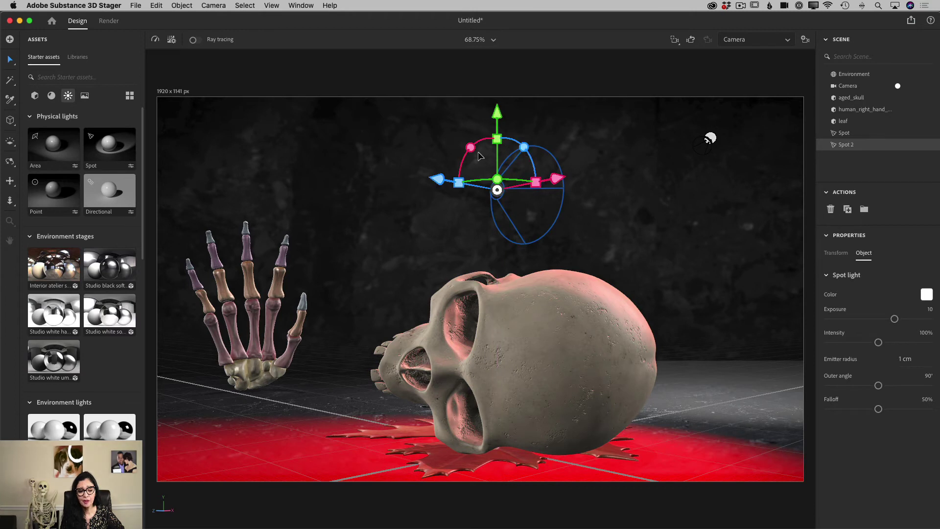
pyautogui.moveTo(471, 146); pyautogui.dragTo(541, 143)
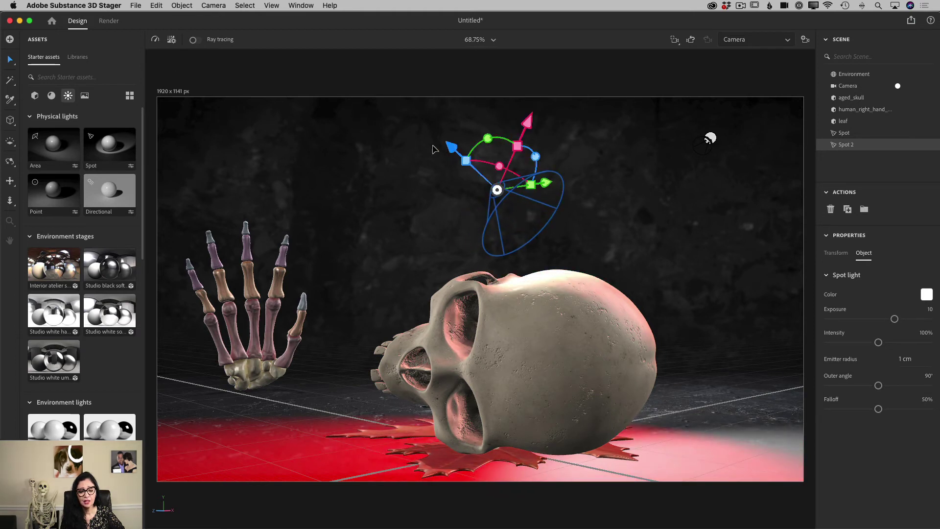
# Move the second spot light to the upper left of the scene, high above the skeletal hand
pyautogui.moveTo(449, 146); pyautogui.dragTo(397, 95)
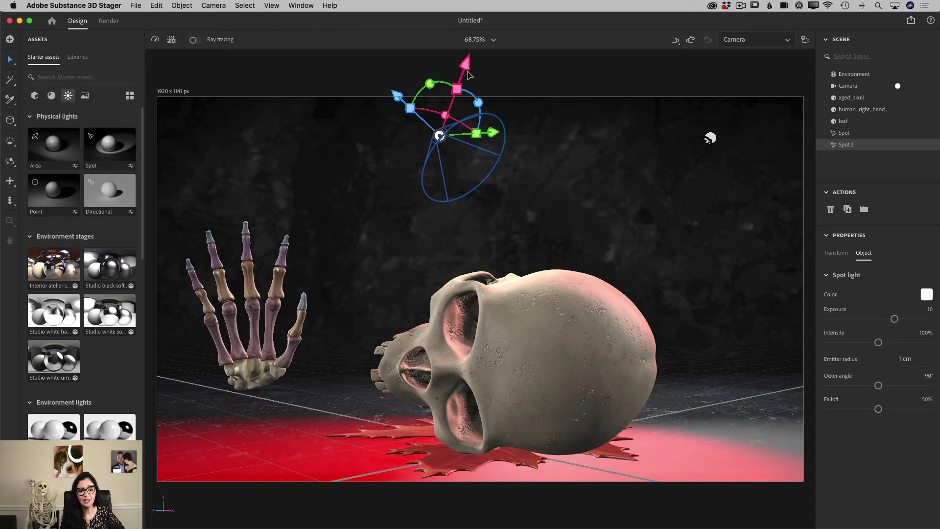
pyautogui.moveTo(468, 75); pyautogui.dragTo(368, 141)
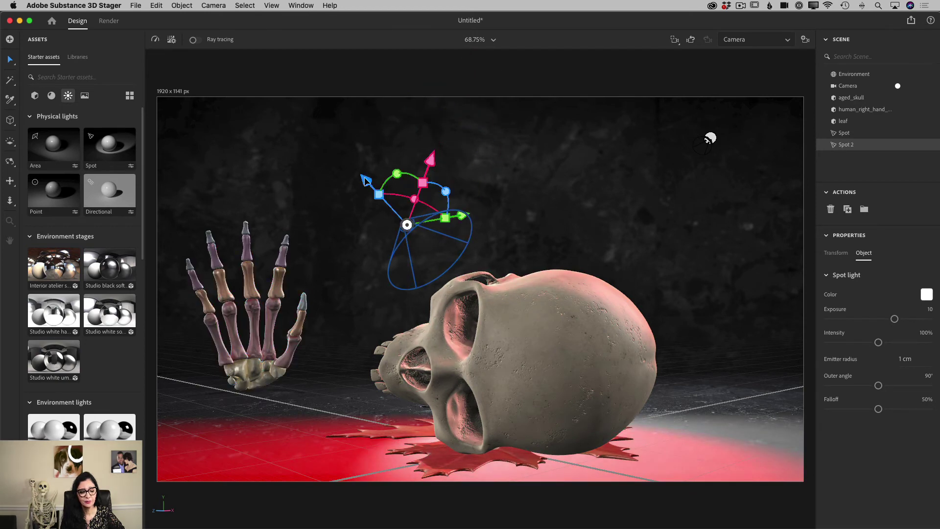
pyautogui.moveTo(366, 181); pyautogui.dragTo(344, 156)
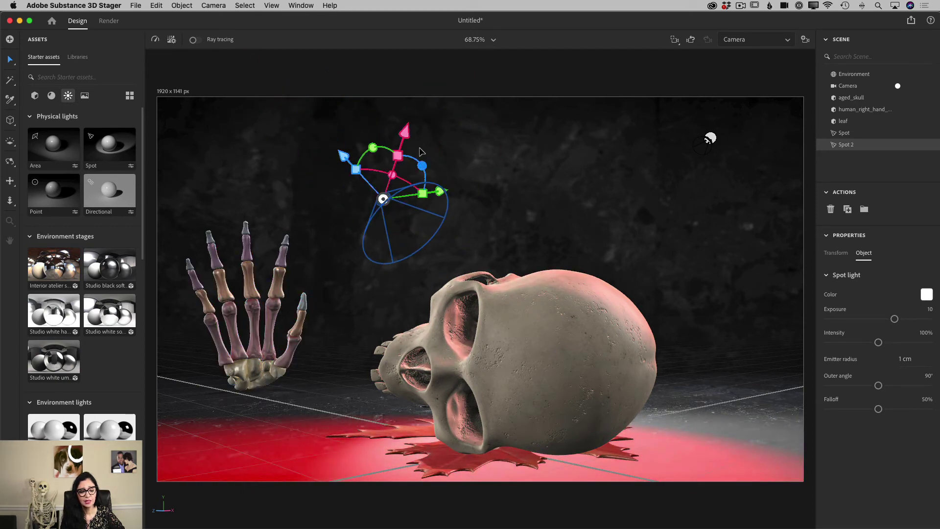
pyautogui.moveTo(404, 132); pyautogui.dragTo(296, 211)
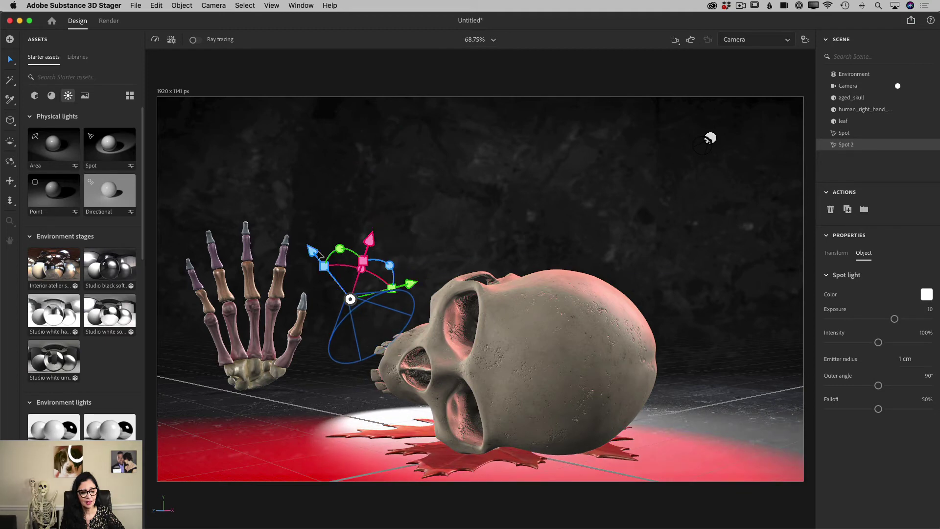
pyautogui.moveTo(317, 253); pyautogui.dragTo(137, 122)
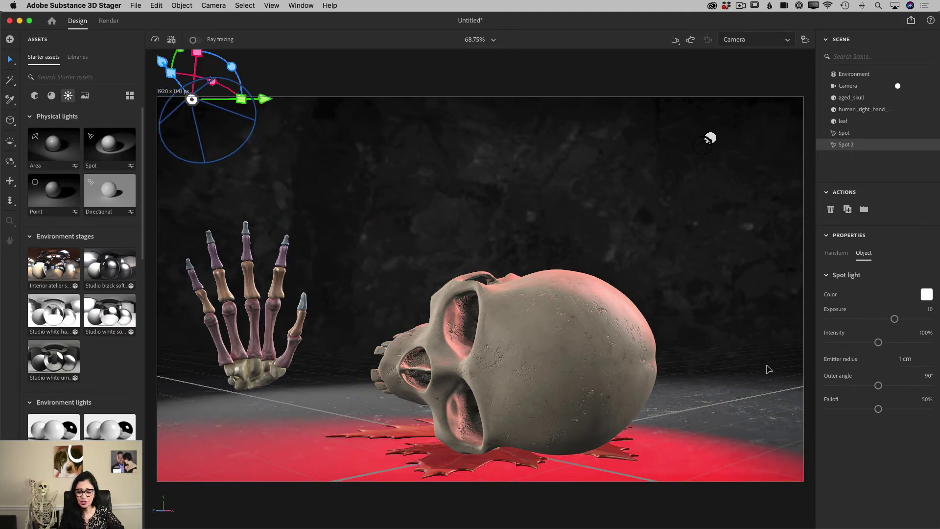
# Set the second spot light's colour to blue, RGB 0, 116, 224
pyautogui.click(926, 294)
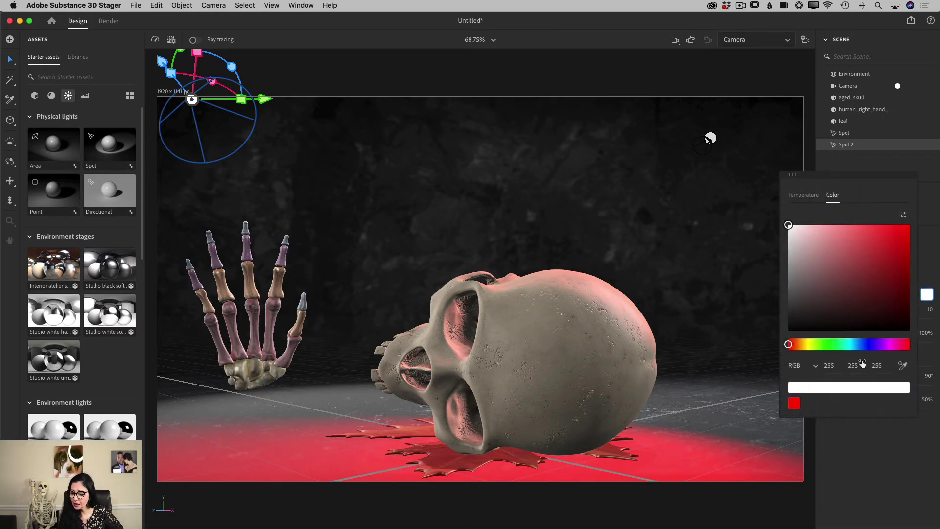
pyautogui.click(859, 344)
pyautogui.click(905, 251)
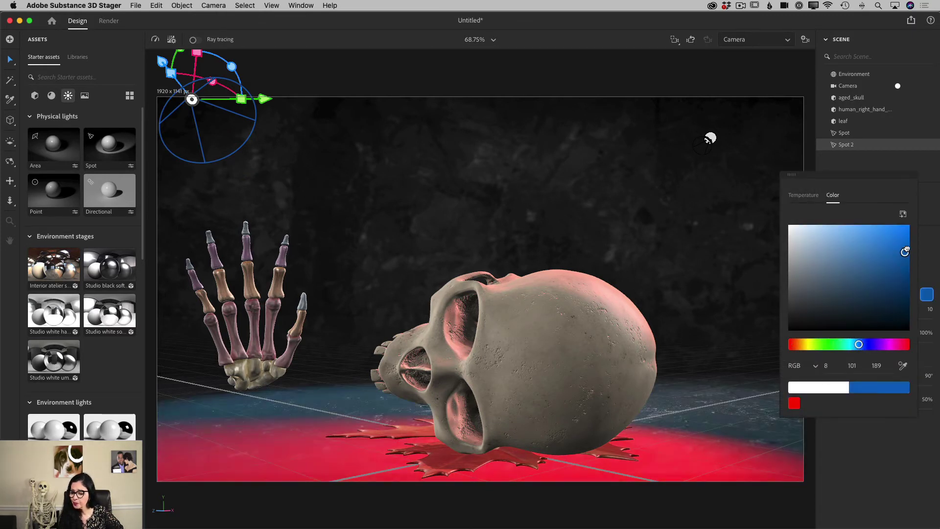
pyautogui.moveTo(906, 251); pyautogui.dragTo(910, 237)
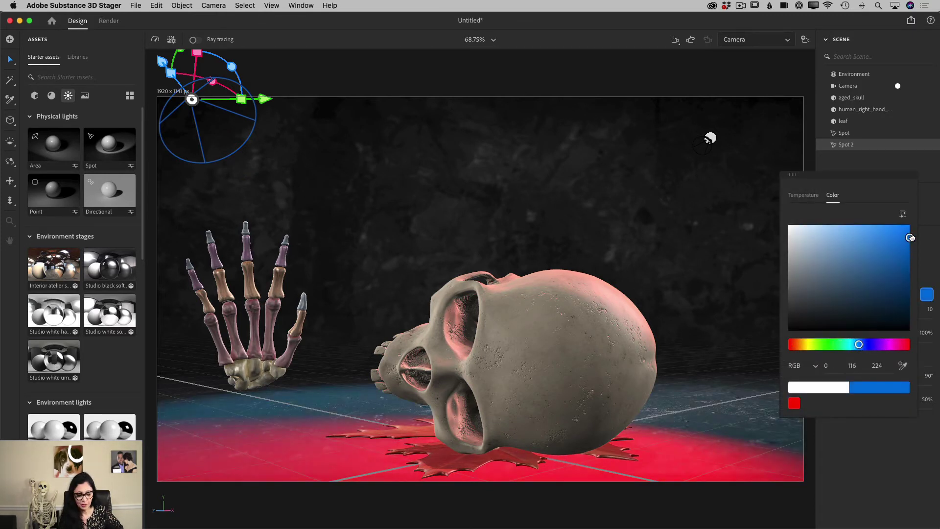
pyautogui.click(936, 211)
# Set the blue spot light's exposure to 11.5, intensity to 172%, outer angle to 121° and falloff to 100%, and turn on ray tracing
pyautogui.moveTo(878, 343); pyautogui.dragTo(905, 319)
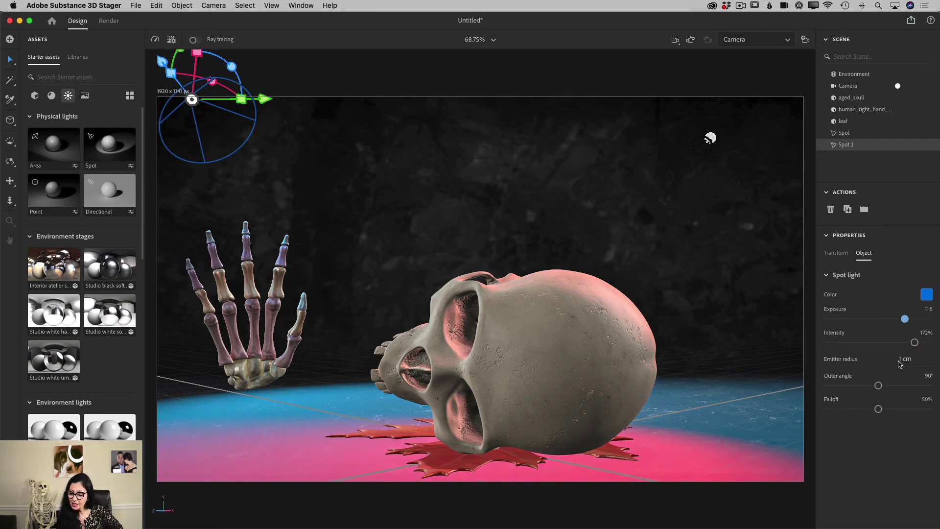
pyautogui.moveTo(878, 385); pyautogui.dragTo(929, 408)
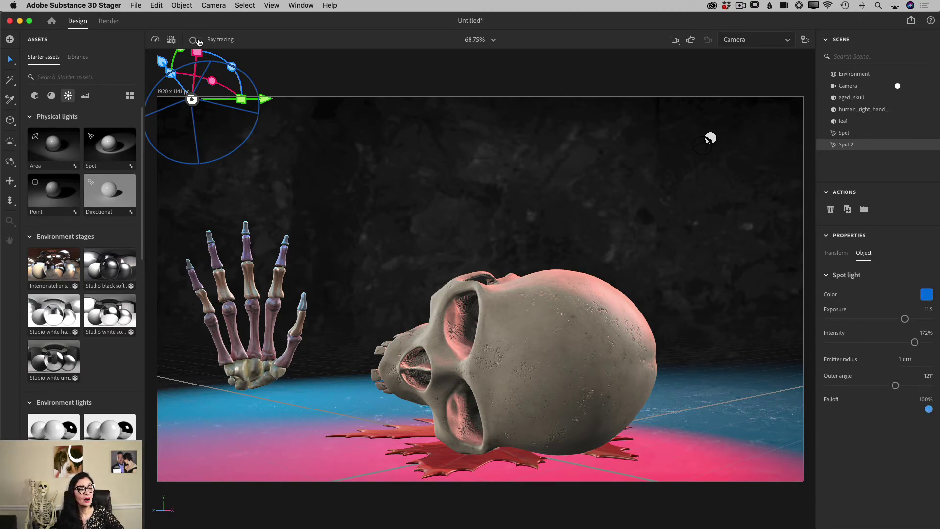
pyautogui.click(195, 40)
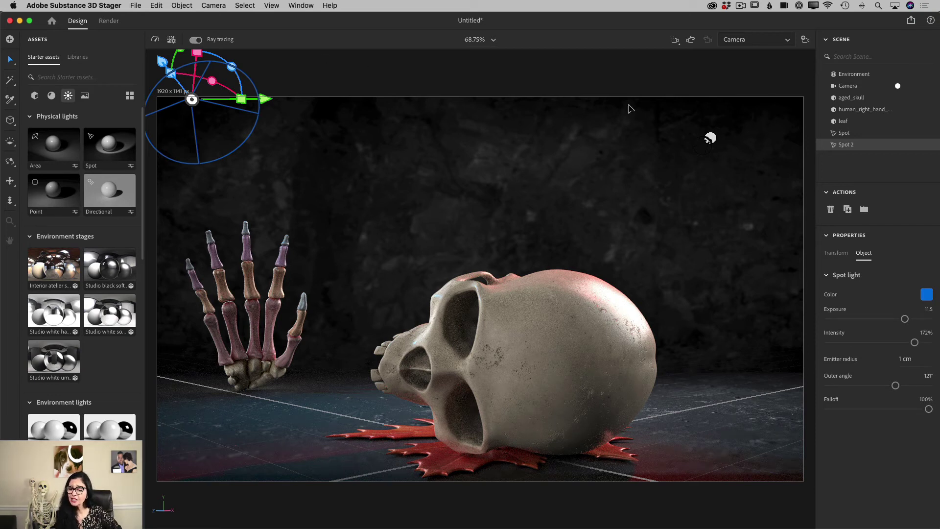
# Rename the first spot light, the red one, as Red Light
pyautogui.click(848, 135)
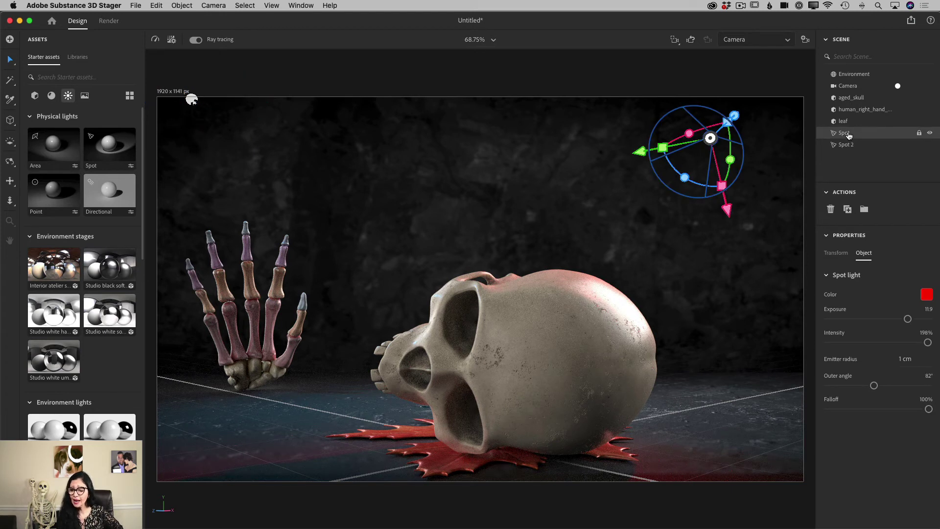
pyautogui.doubleClick(848, 134)
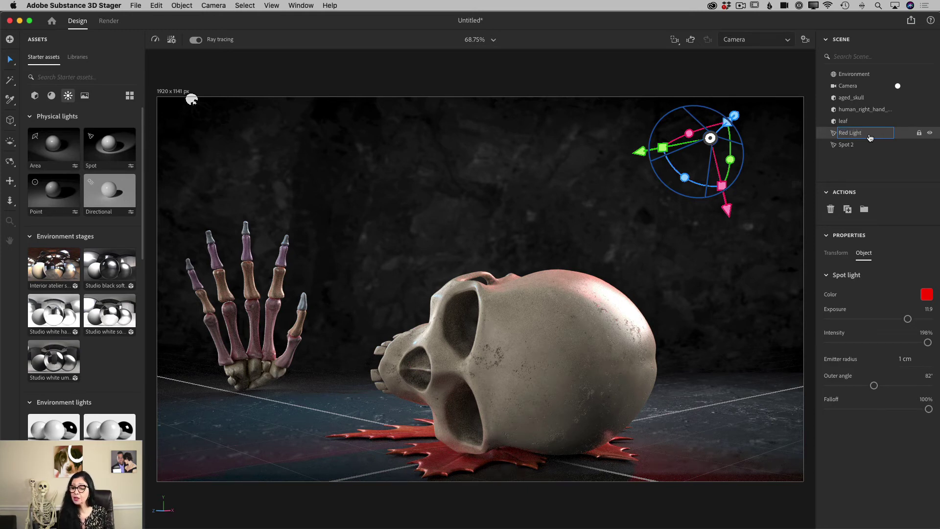
pyautogui.press('Return')
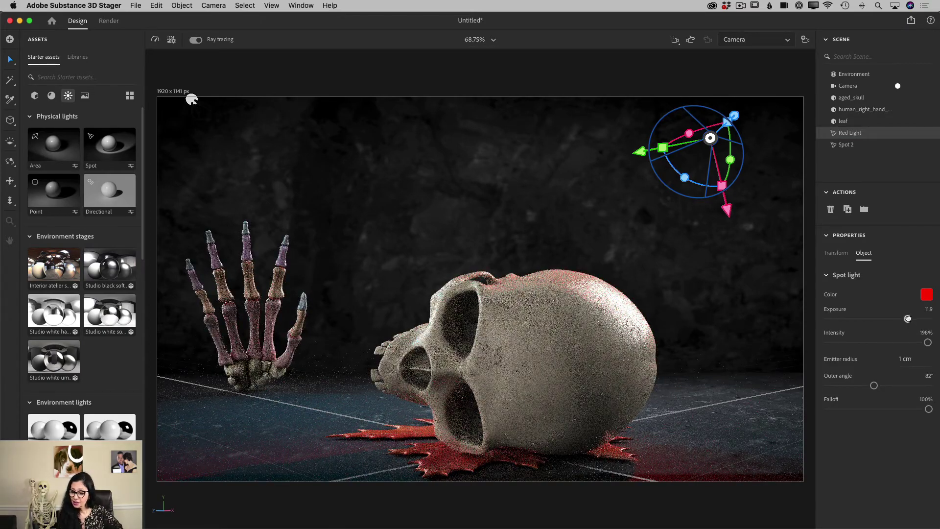
# Raise the red spot light's exposure to 14.9
pyautogui.moveTo(907, 318); pyautogui.dragTo(929, 318)
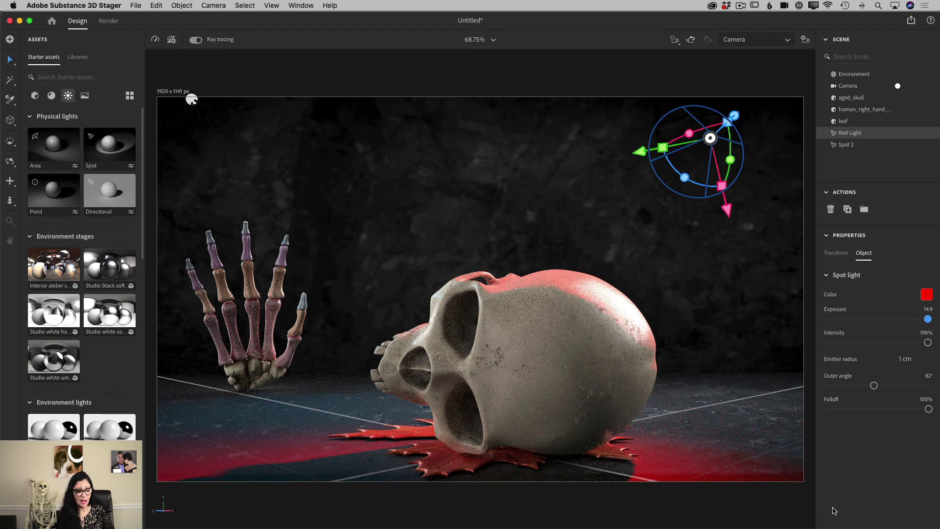
pyautogui.scroll(2, 608, 419)
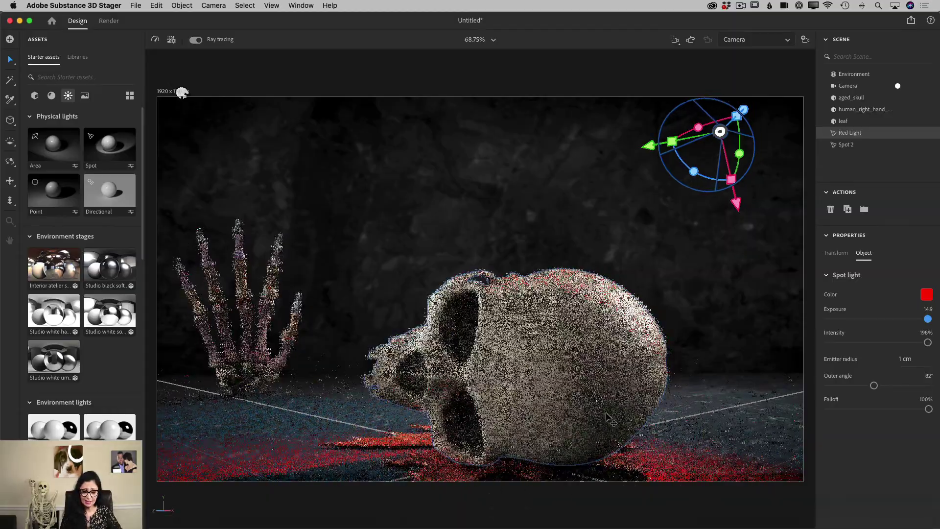
pyautogui.scroll(-1, 609, 418)
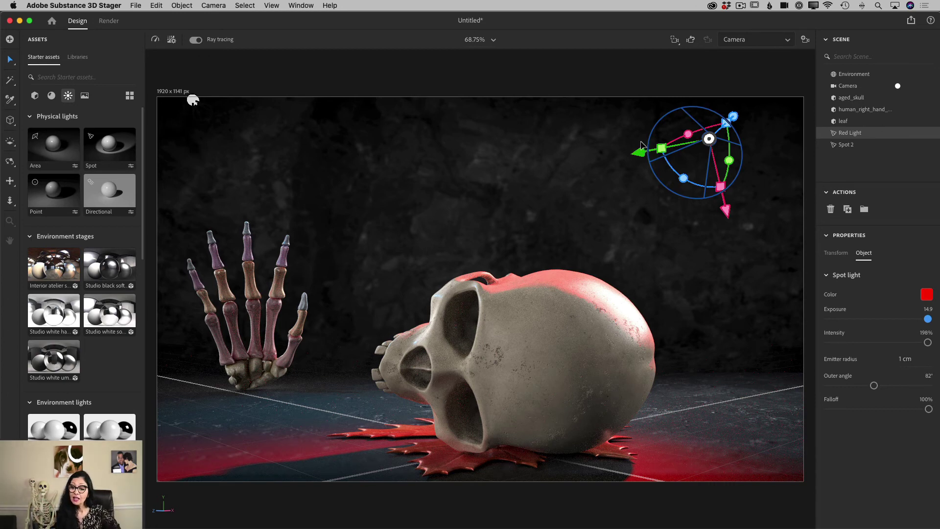
# Set the environment light's intensity to 122% and colour the environment's back light red, RGB 255, 0, 0
pyautogui.click(853, 75)
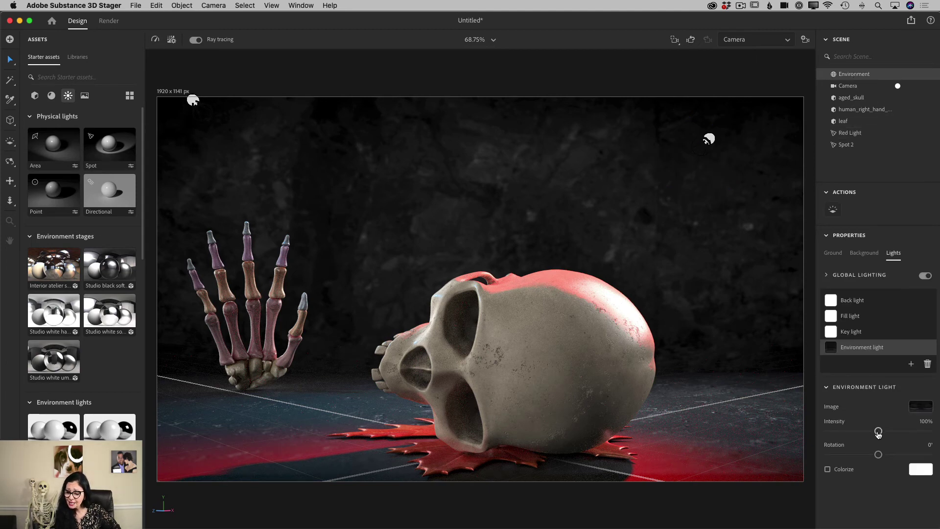
pyautogui.moveTo(878, 433); pyautogui.dragTo(890, 434)
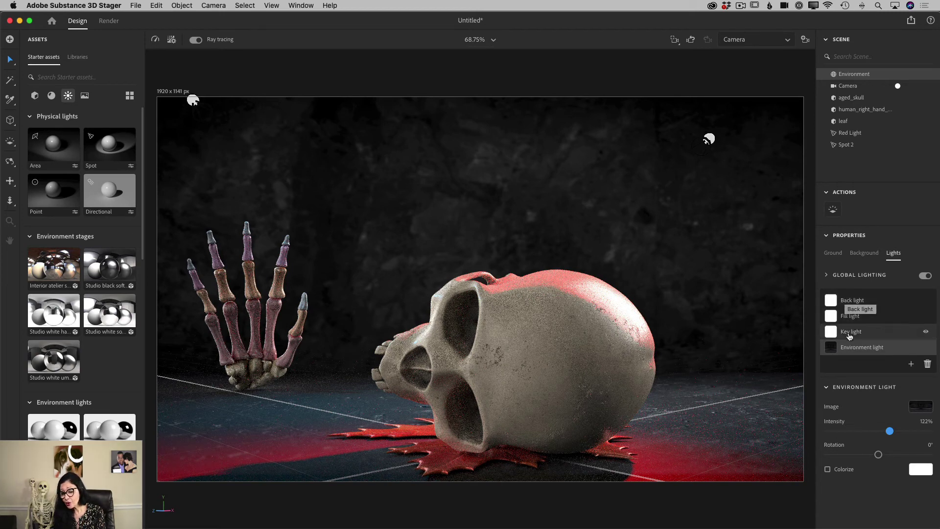
pyautogui.click(854, 301)
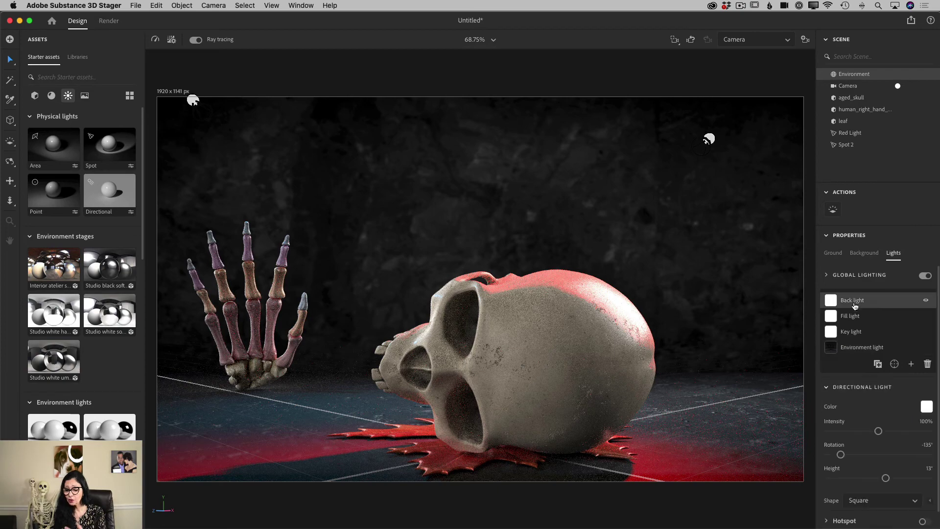
pyautogui.click(930, 409)
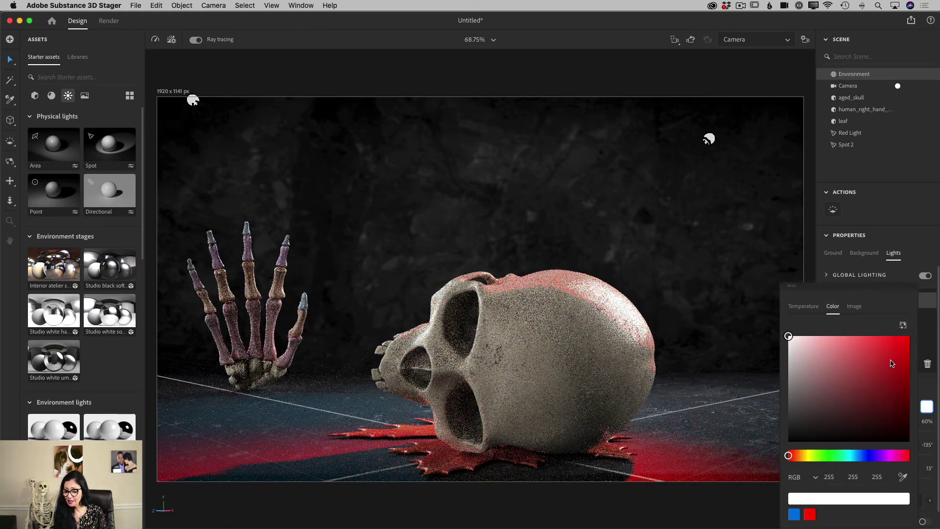
pyautogui.click(909, 337)
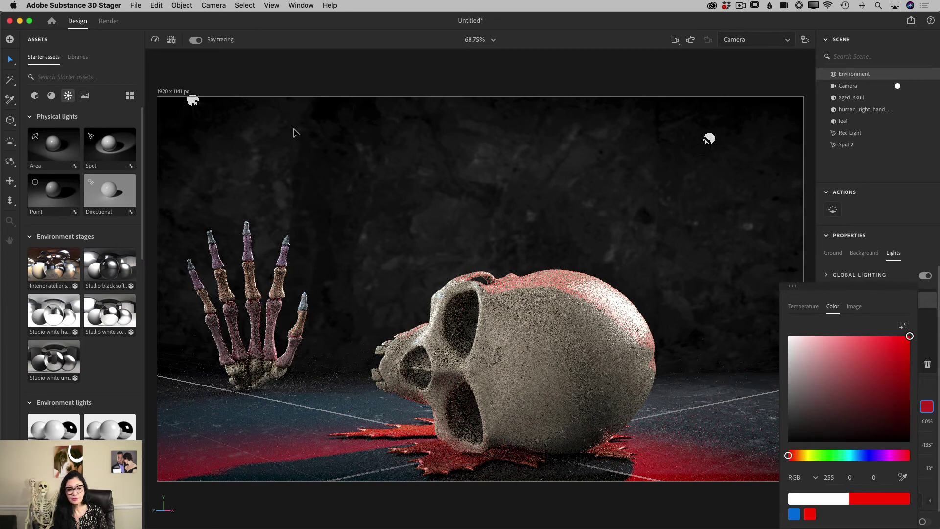
# Turn off ray tracing and set the back light's intensity to 20%, rotation to 30° and height to -69°
pyautogui.click(196, 41)
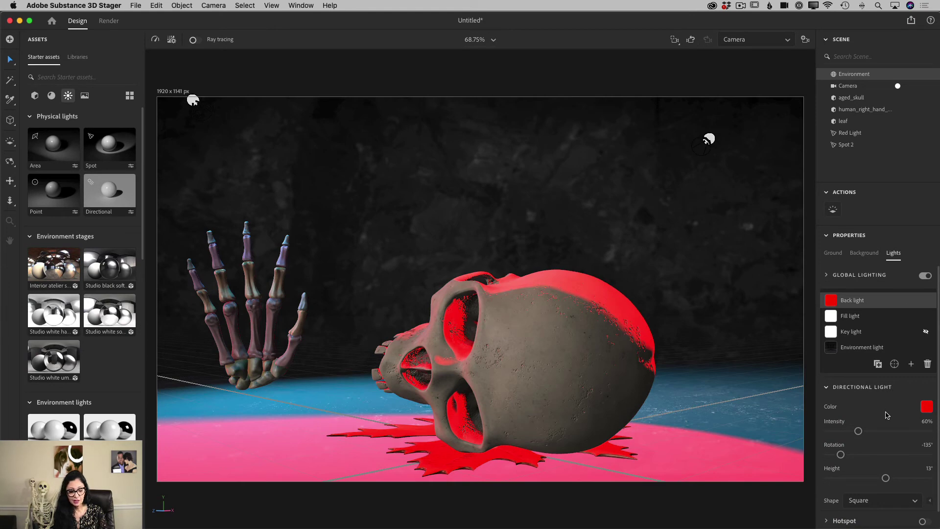
pyautogui.moveTo(858, 431); pyautogui.dragTo(840, 470)
pyautogui.click(838, 424)
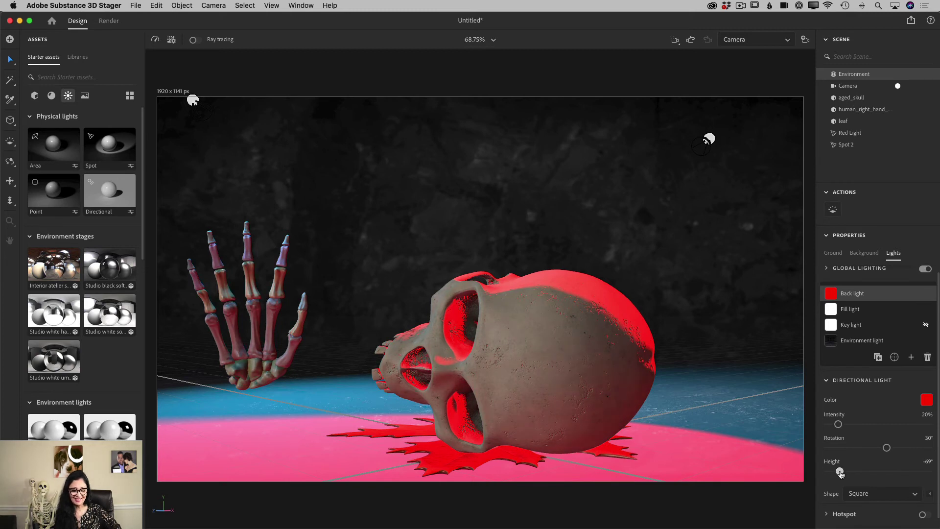
# Set the environment's fill light colour to cyan, RGB 0, 225, 255
pyautogui.click(844, 312)
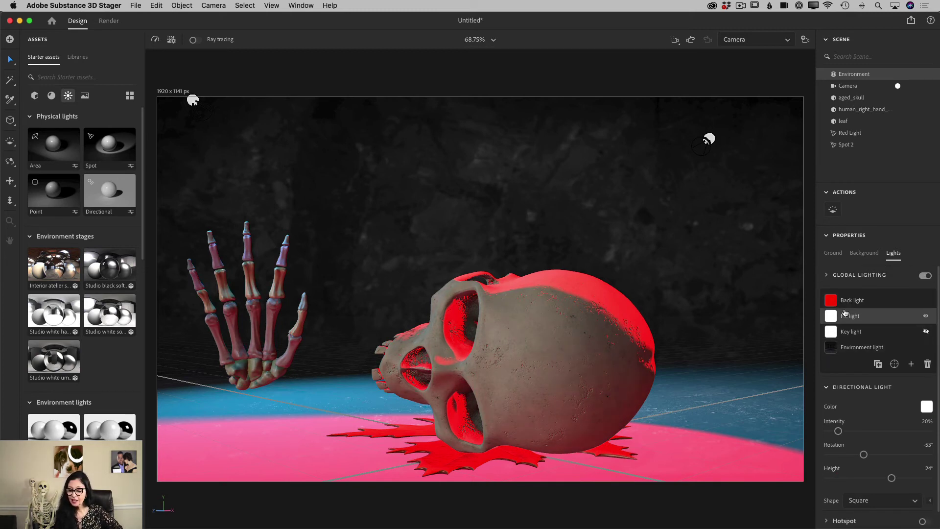
pyautogui.click(925, 407)
pyautogui.click(851, 456)
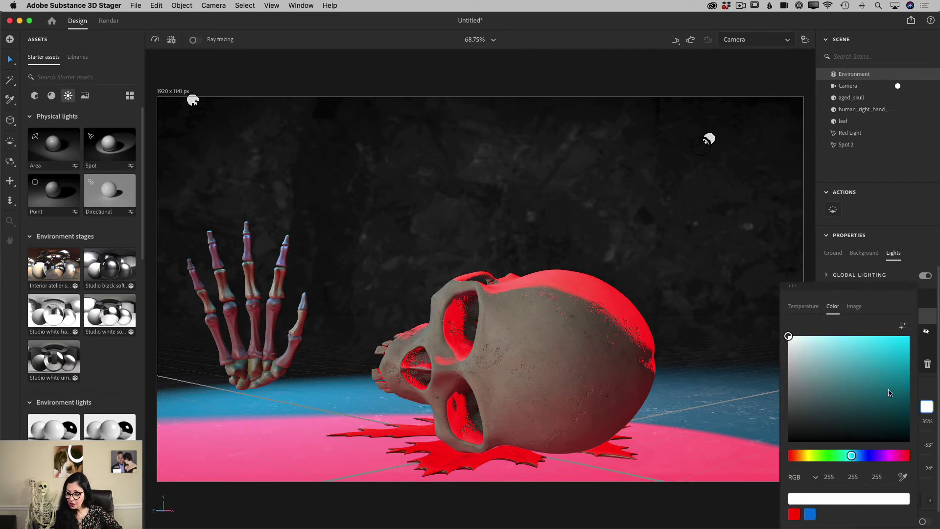
pyautogui.moveTo(899, 367); pyautogui.dragTo(911, 334)
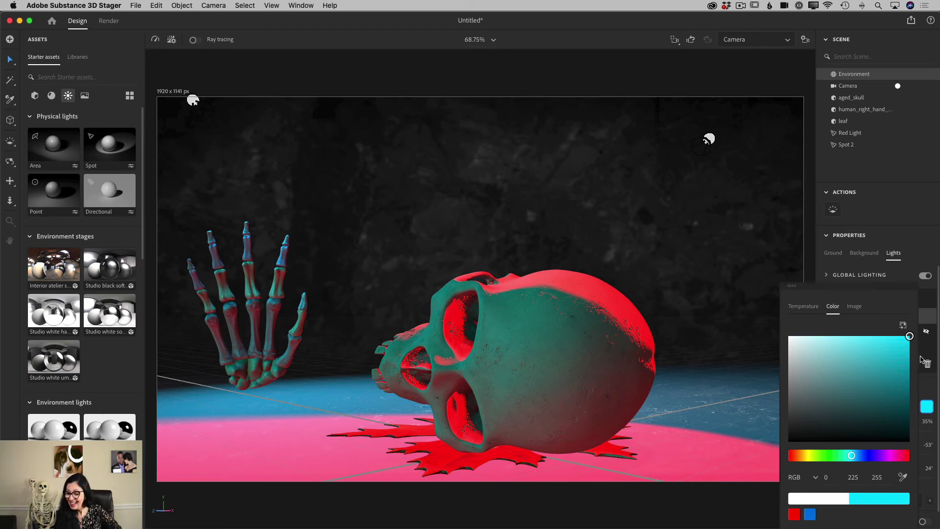
pyautogui.click(936, 319)
# Set the fill light's intensity to 51%, rotation to -33°, height to 64° and shape to Circle
pyautogui.moveTo(844, 430); pyautogui.dragTo(870, 455)
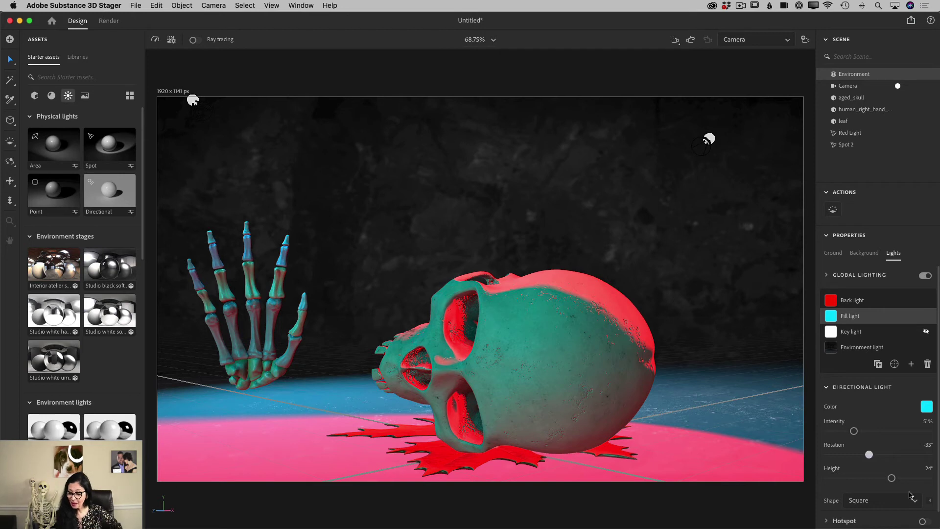
pyautogui.moveTo(891, 478); pyautogui.dragTo(915, 479)
pyautogui.scroll(-1, 913, 478)
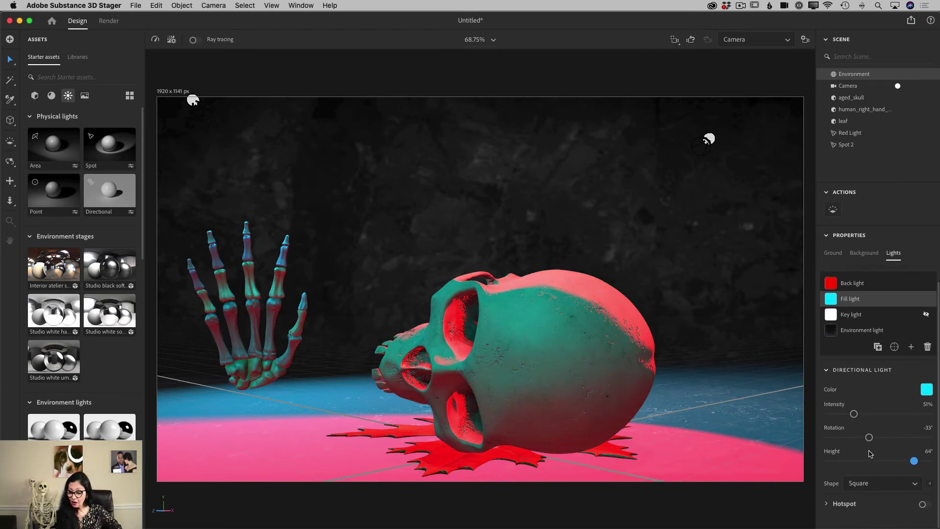
pyautogui.click(863, 483)
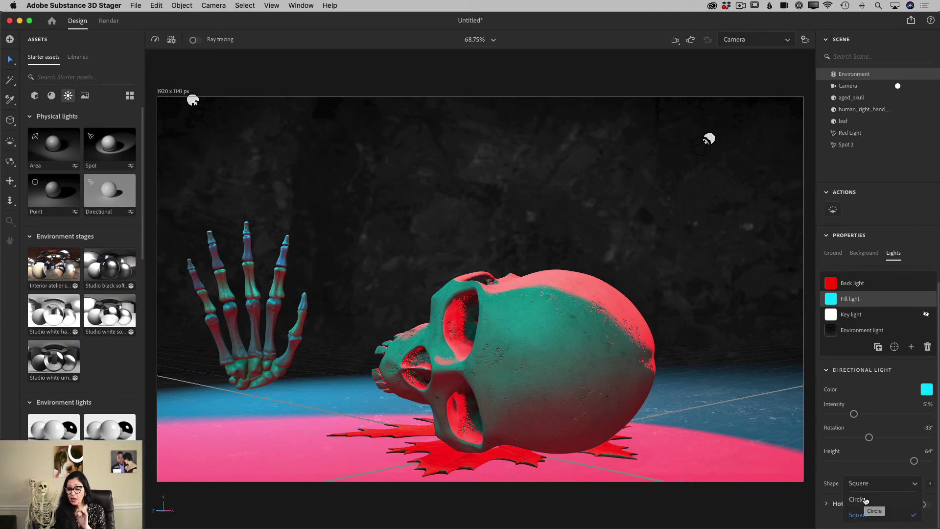
pyautogui.click(865, 500)
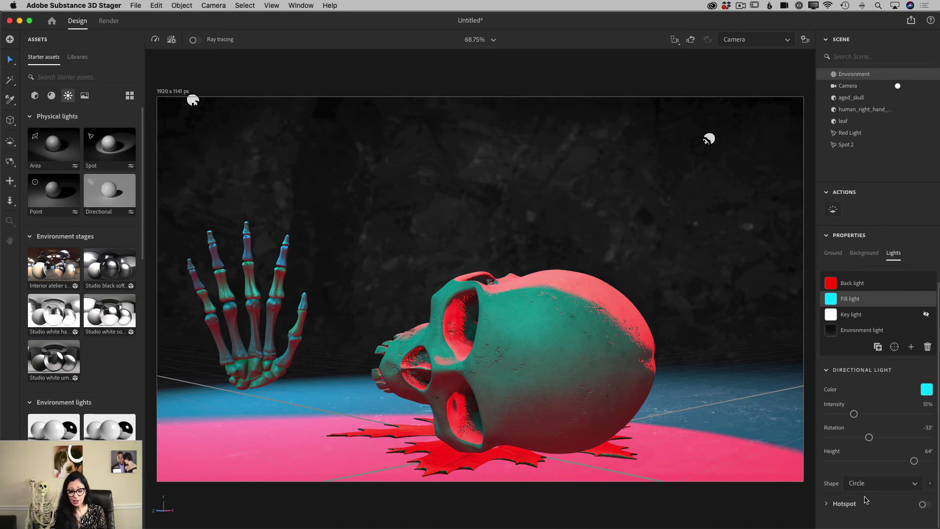
# Make the hidden key light visible and set its colour to dark red, RGB 212, 0, 0
pyautogui.click(851, 315)
pyautogui.scroll(1, 849, 317)
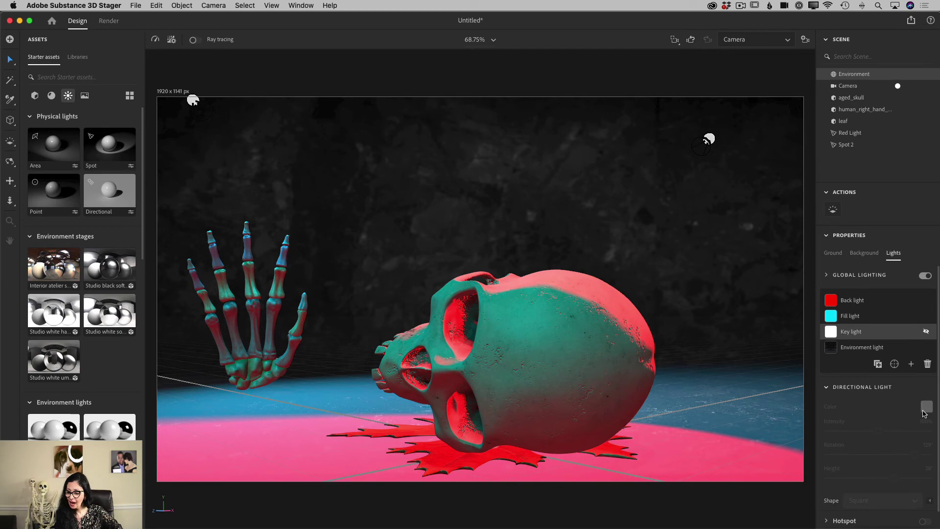
pyautogui.click(925, 331)
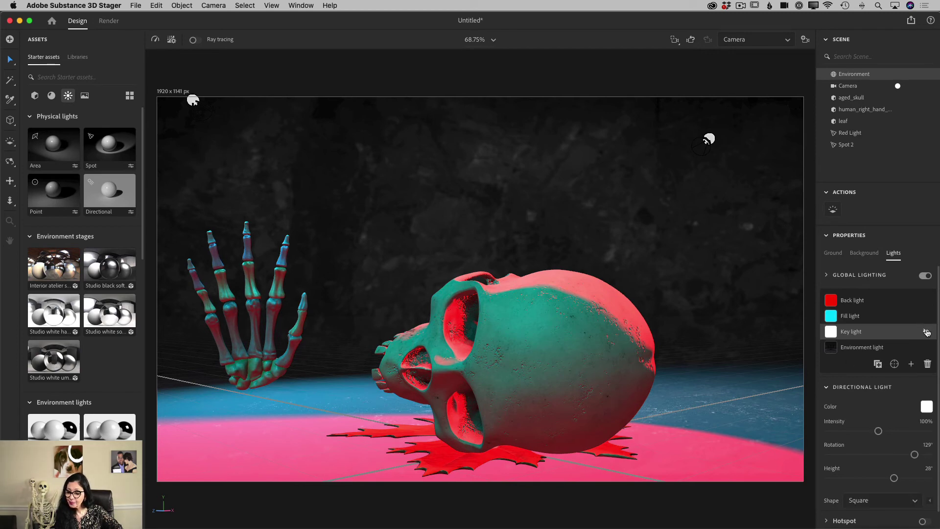
pyautogui.click(925, 408)
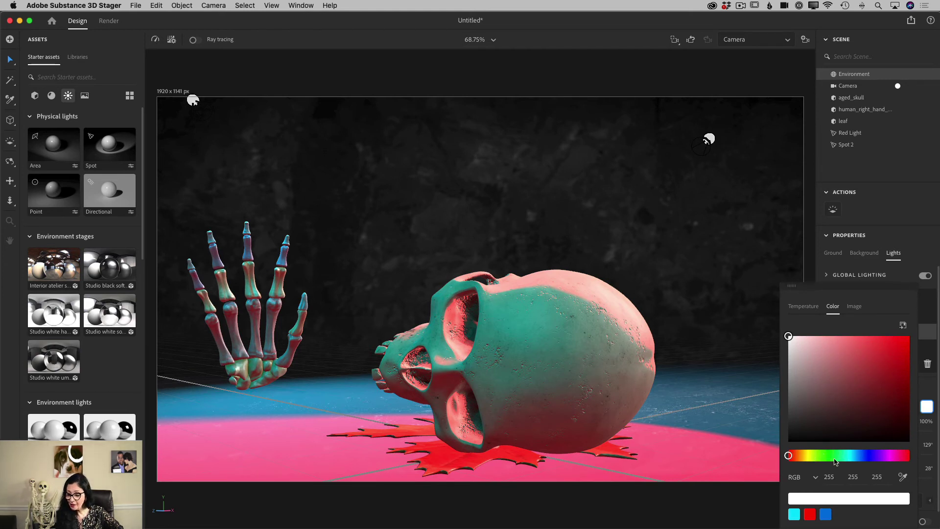
pyautogui.moveTo(812, 459); pyautogui.dragTo(805, 457)
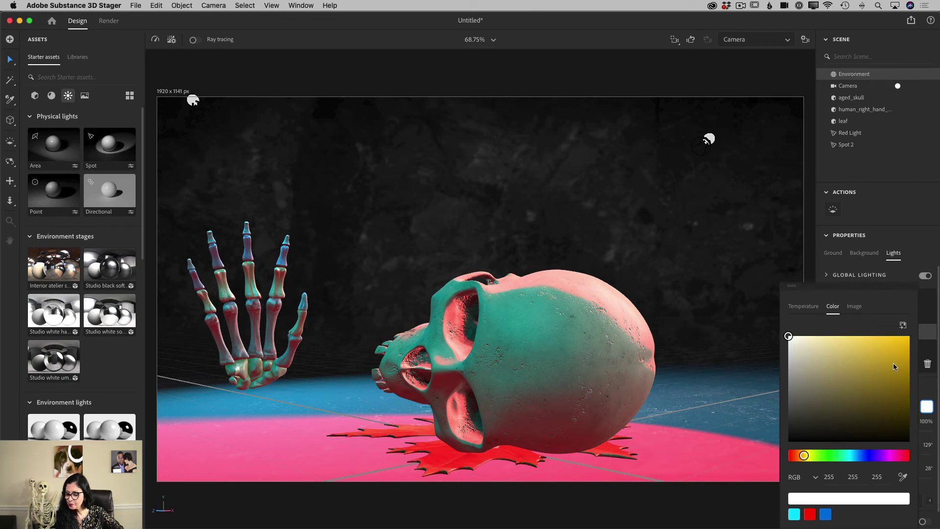
pyautogui.click(909, 353)
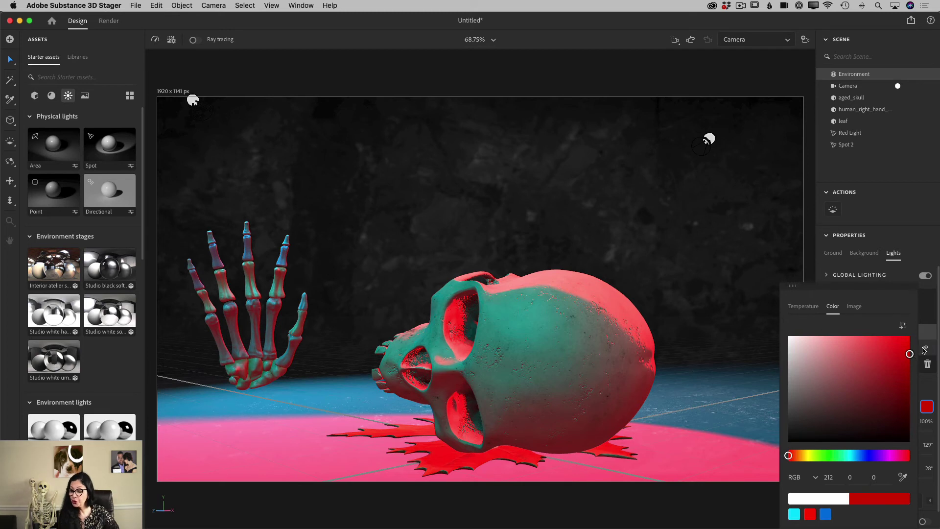
pyautogui.click(932, 340)
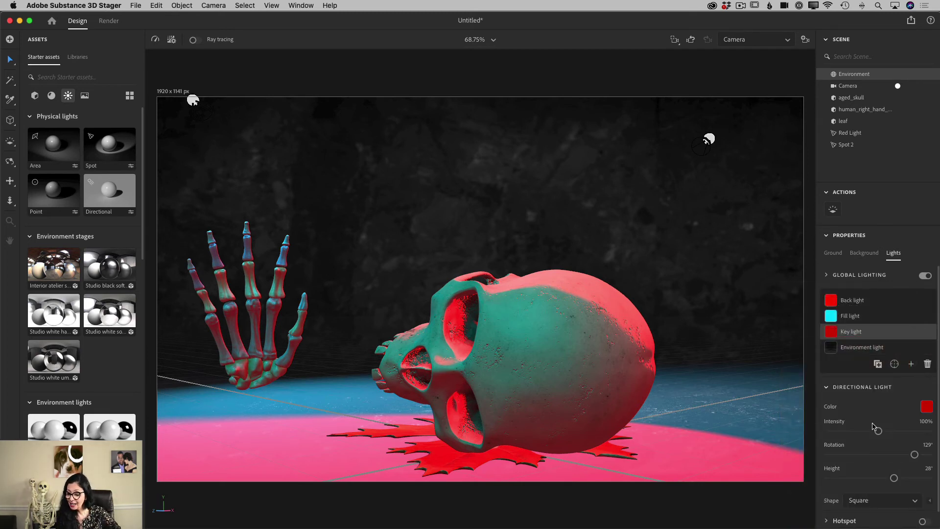
# Set the key light's intensity to 120%, rotation to -75° and height to 80°, and turn ray tracing back on
pyautogui.moveTo(878, 430)
pyautogui.mouseDown()
pyautogui.moveTo(916, 429)
pyautogui.moveTo(889, 431)
pyautogui.moveTo(848, 455)
pyautogui.moveTo(888, 458)
pyautogui.moveTo(858, 457)
pyautogui.mouseUp()
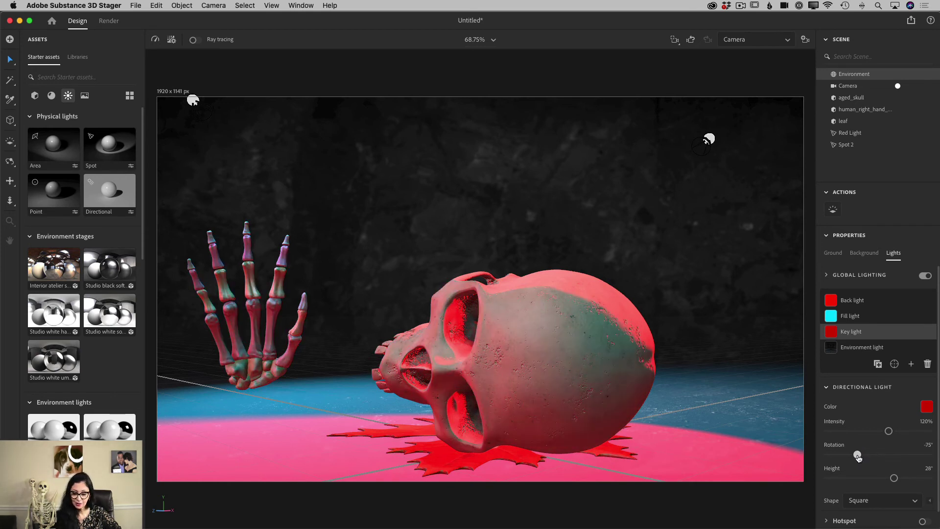
pyautogui.moveTo(896, 479); pyautogui.dragTo(924, 479)
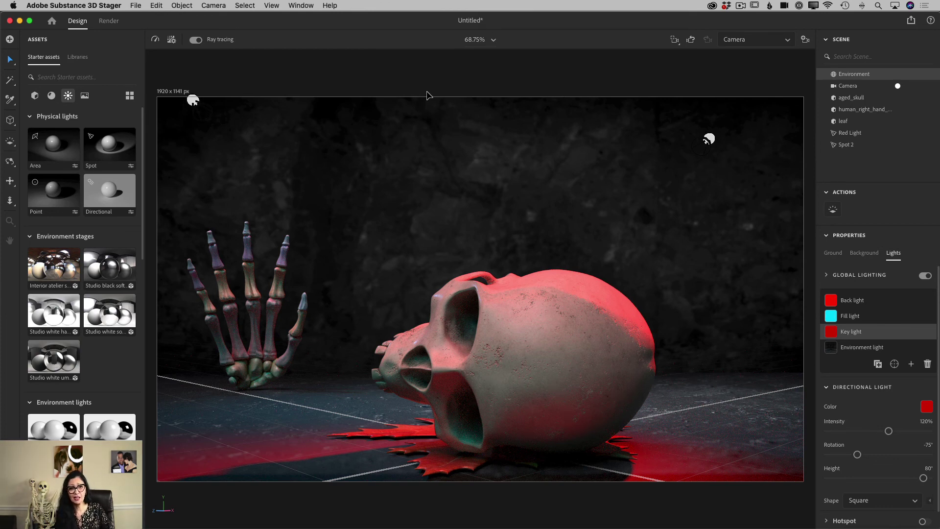
# Set up the render with the High quality preset and the export filename Halloween Tutorial
pyautogui.click(108, 21)
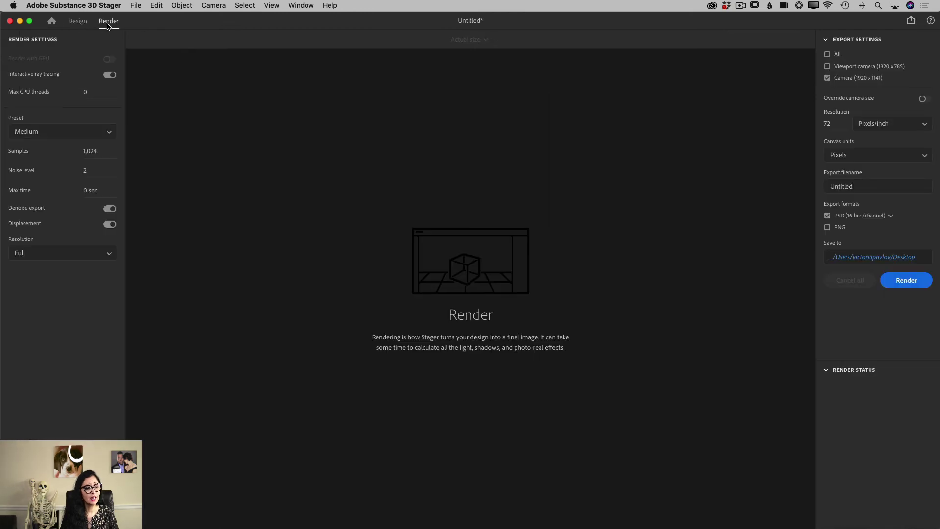
pyautogui.click(66, 133)
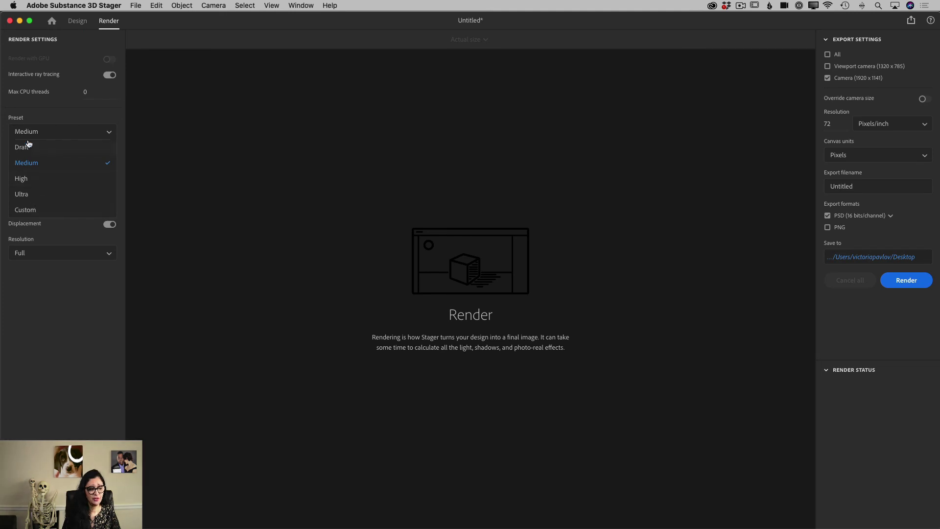
pyautogui.click(41, 179)
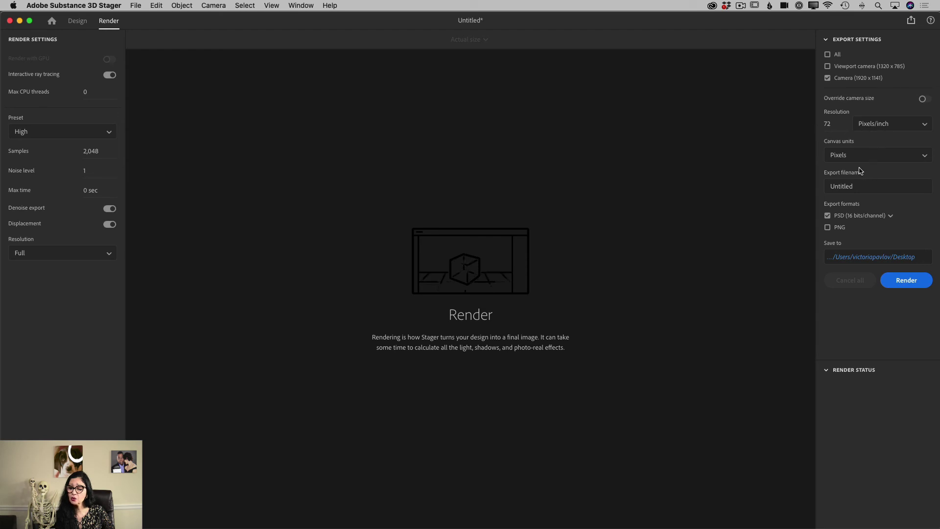
pyautogui.doubleClick(846, 187)
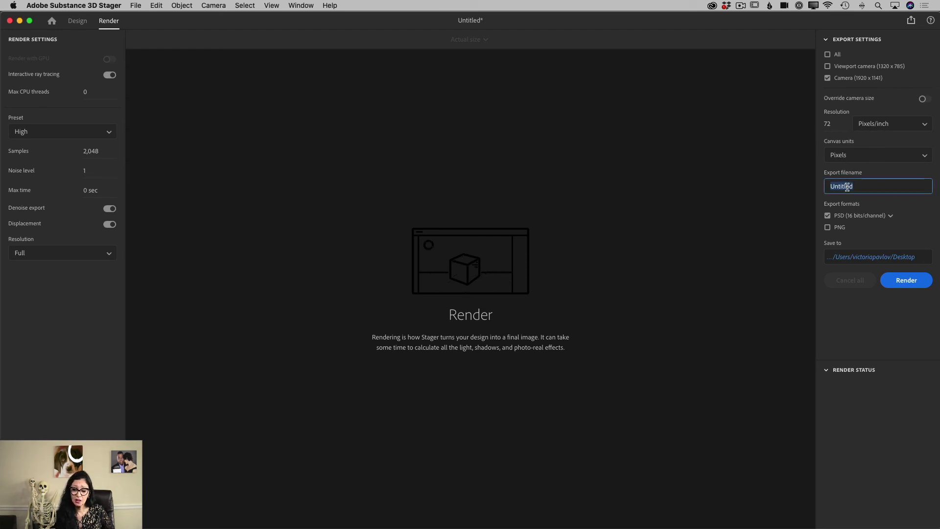
pyautogui.write('Hall')
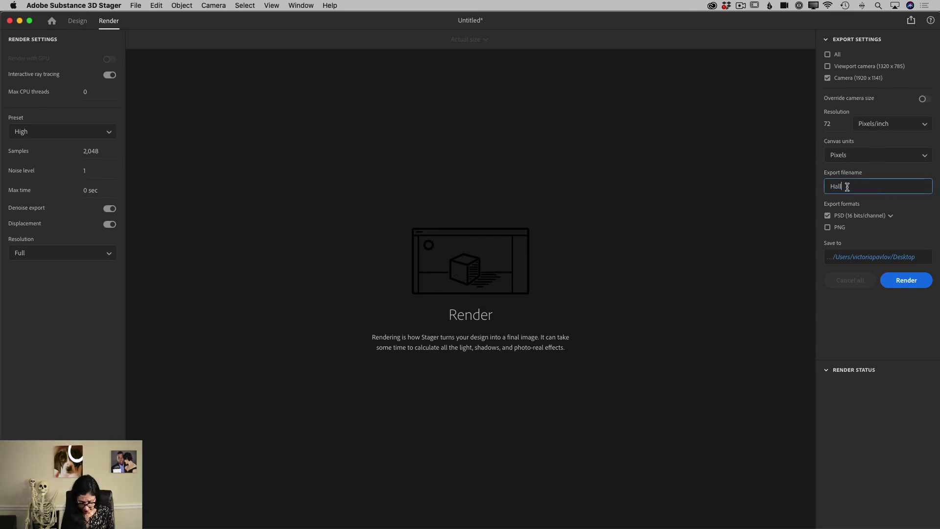
pyautogui.write('oween Tutorial')
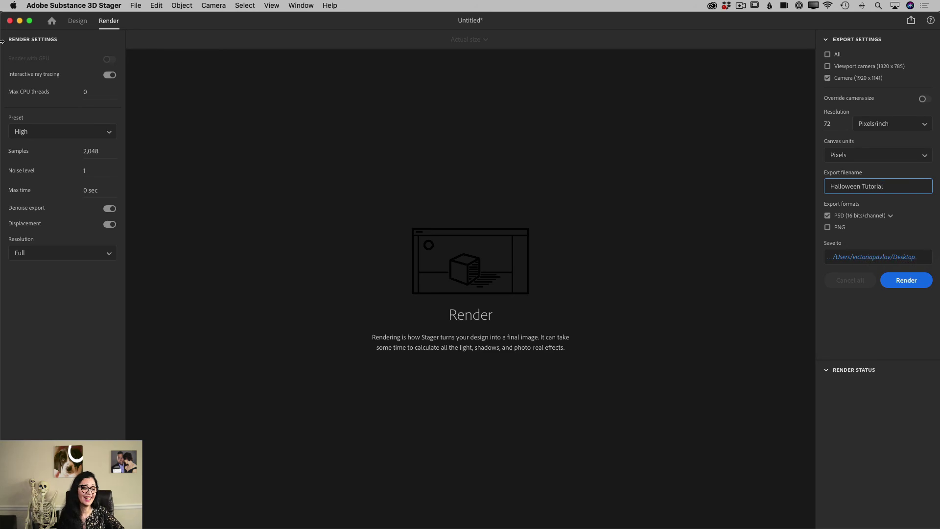
# Return to the design workspace and view the skull and skeletal hand at 100% zoom
pyautogui.click(79, 22)
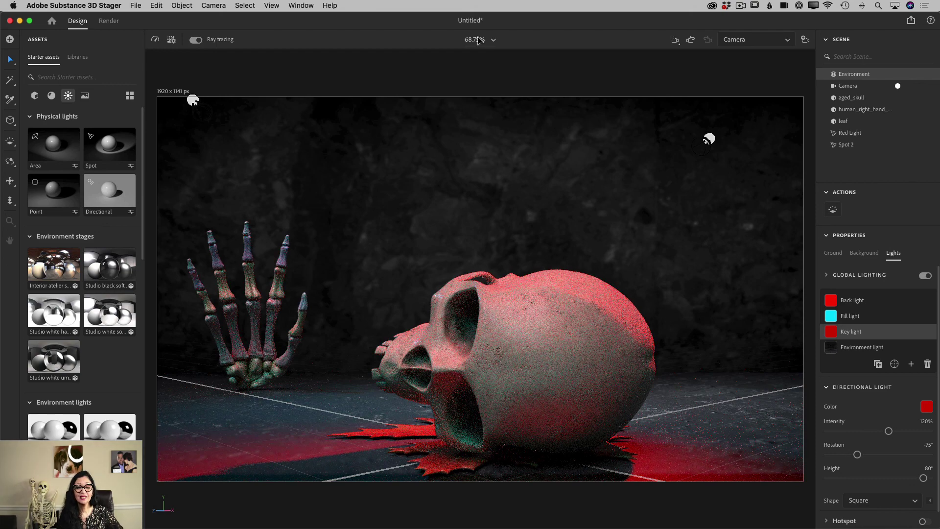
pyautogui.click(493, 40)
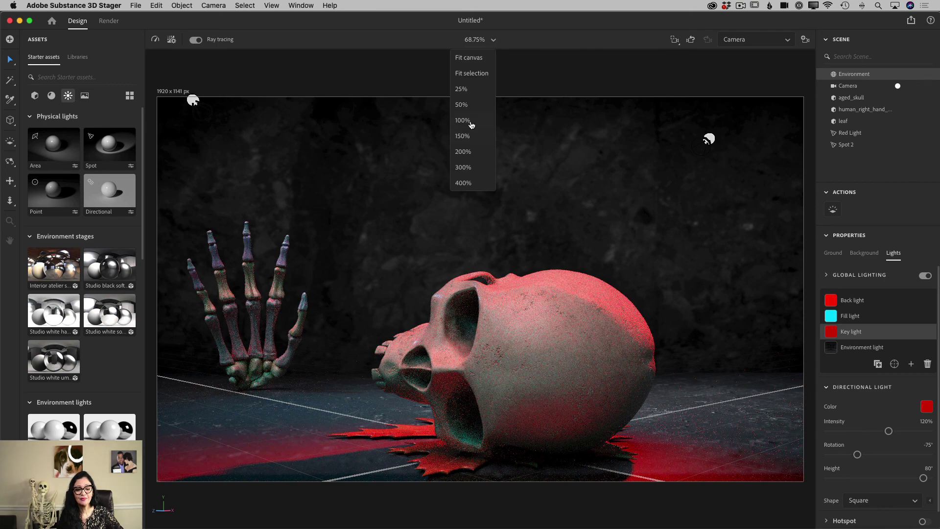
pyautogui.click(470, 121)
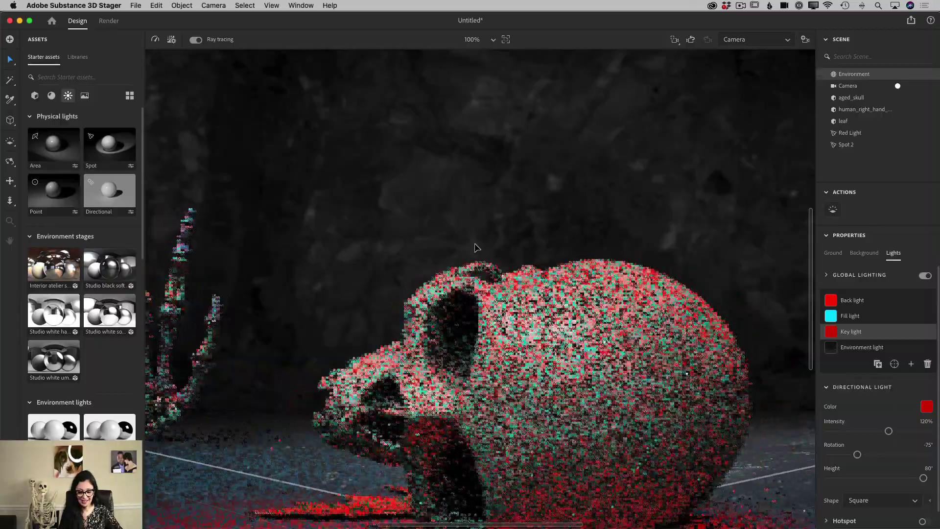
pyautogui.scroll(-5, 474, 247)
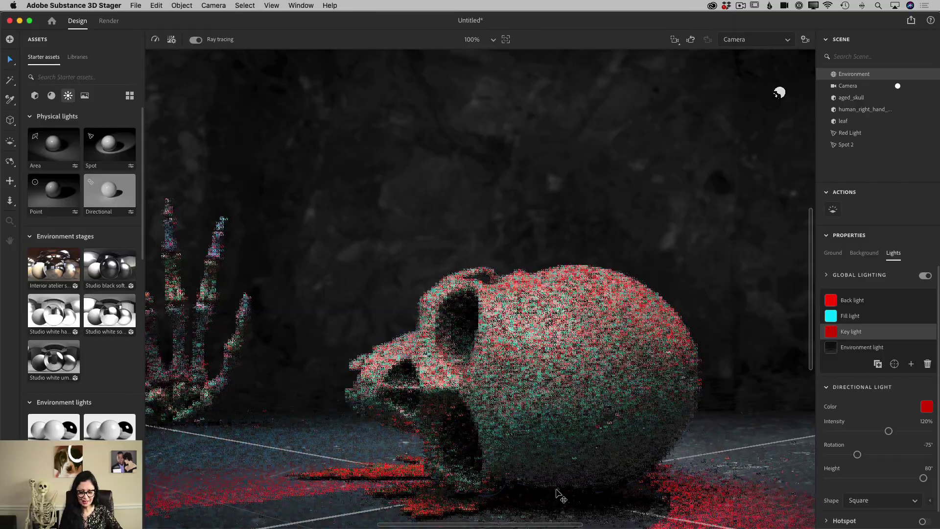
pyautogui.scroll(1, 525, 525)
pyautogui.hscroll(-3, 525, 524)
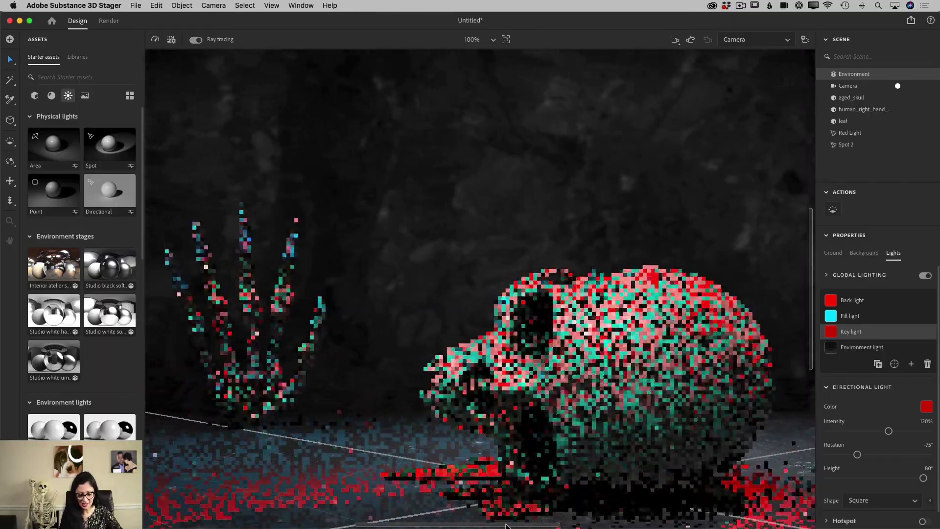